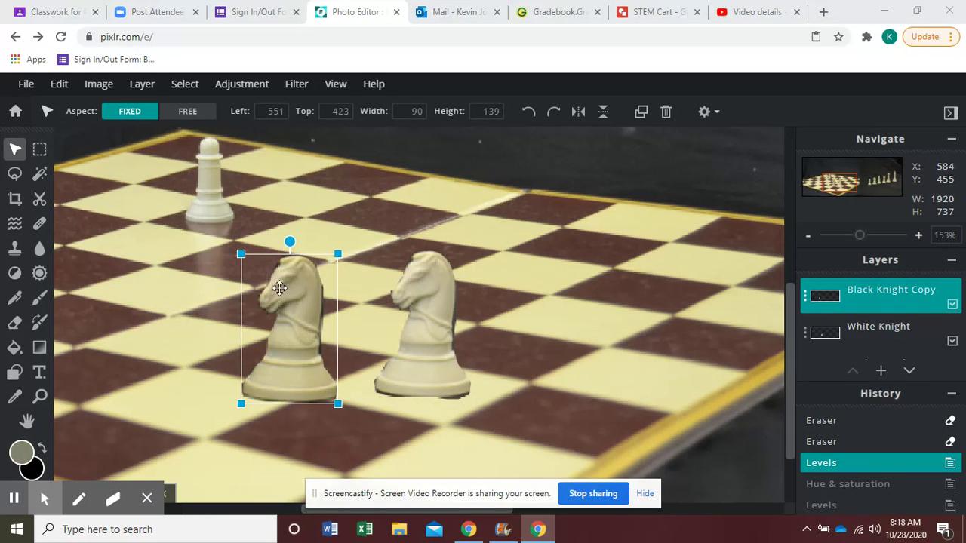
Desaturate the Black Knight Copy to grey with Hue & saturation at -100 saturation
{"action": "left_click", "coordinate": [258, 87]}
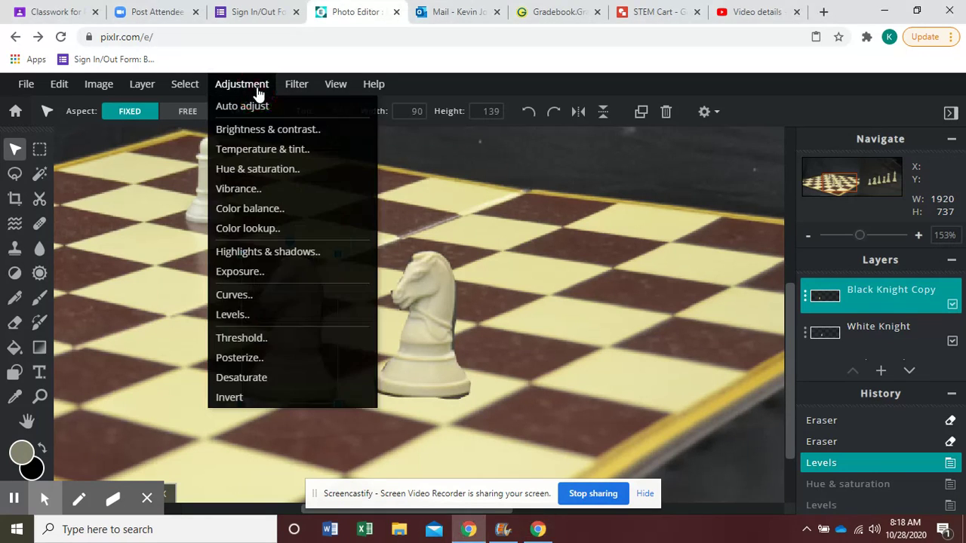
{"action": "left_click", "coordinate": [275, 173]}
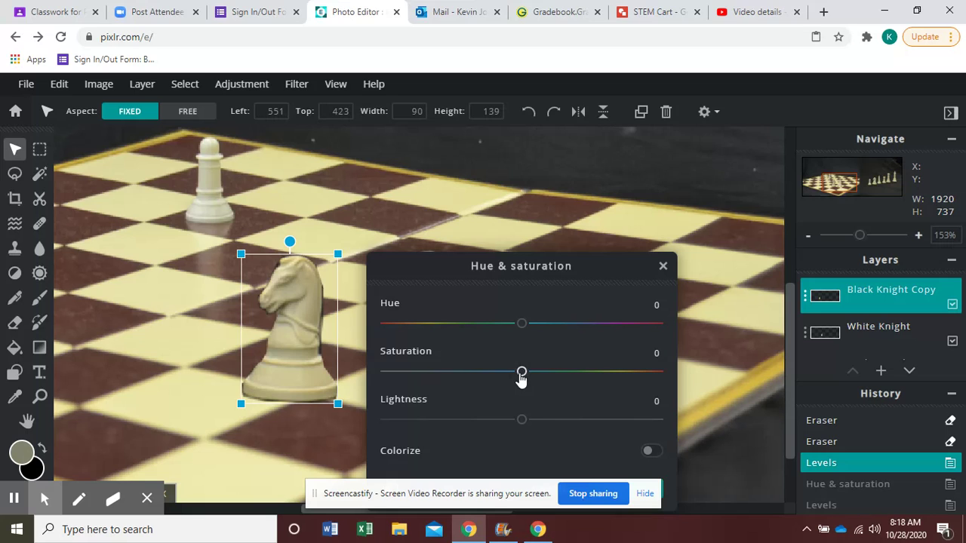
{"action": "left_click_drag", "start_coordinate": [534, 390], "coordinate": [377, 365]}
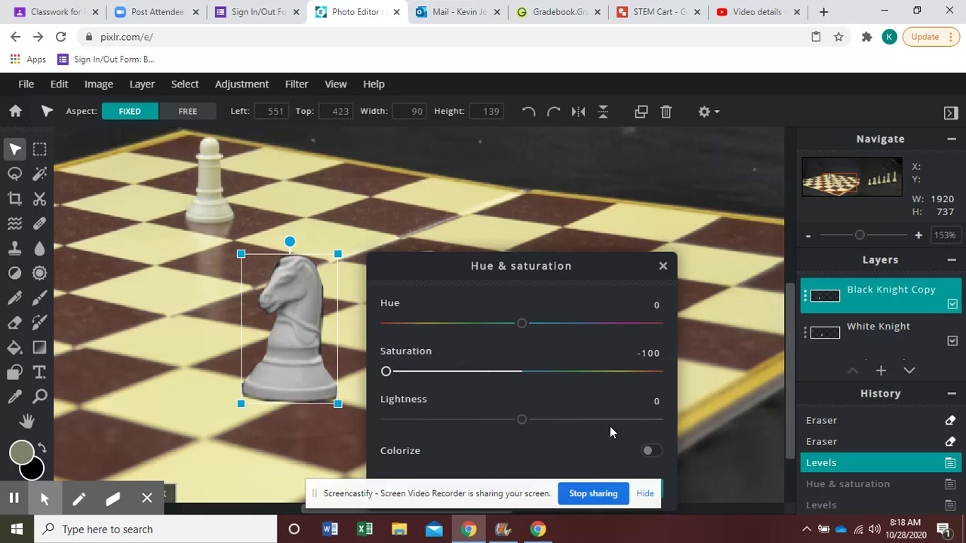
{"action": "left_click_drag", "start_coordinate": [594, 277], "coordinate": [613, 185]}
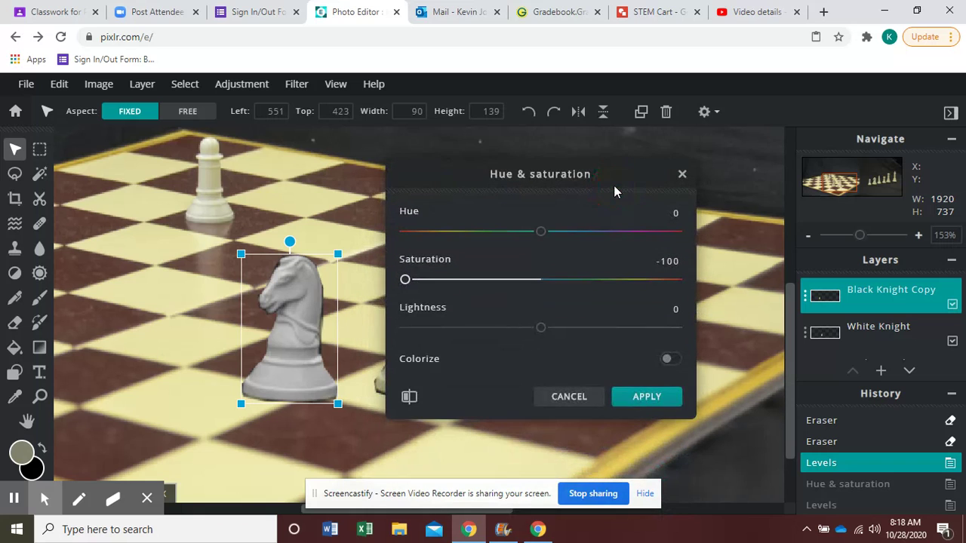
{"action": "left_click", "coordinate": [646, 399]}
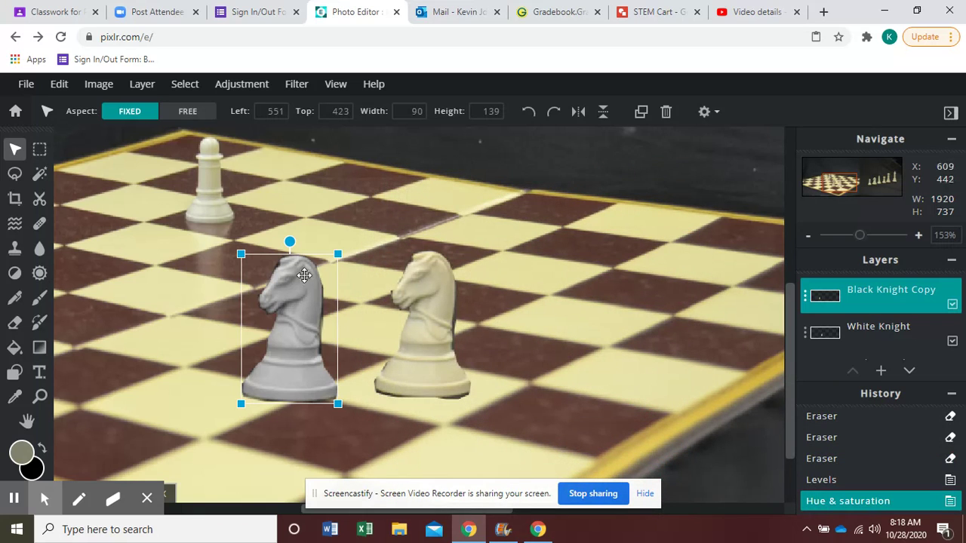
Apply Levels (input 126 / 1.5 / 255) to turn the grey knight copy solid black
{"action": "left_click", "coordinate": [240, 84]}
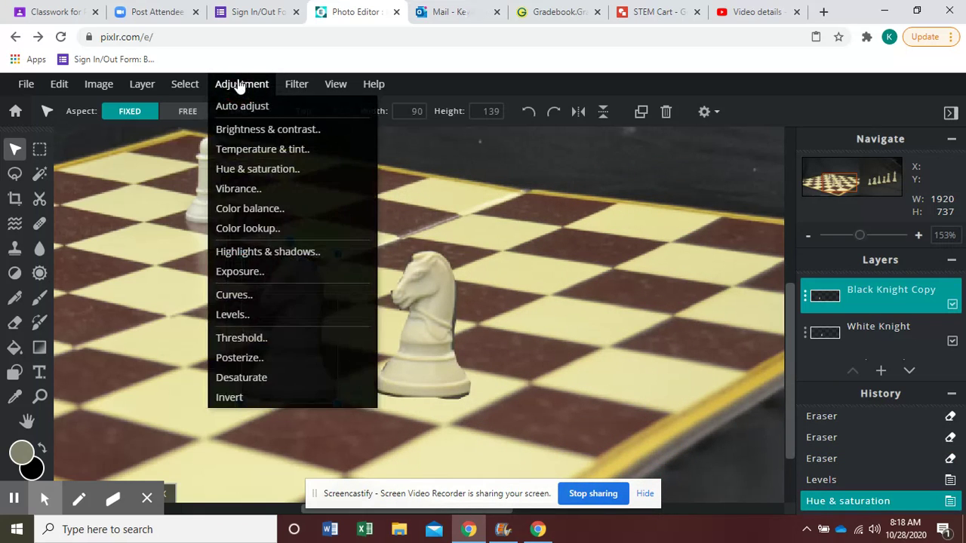
{"action": "left_click", "coordinate": [270, 271]}
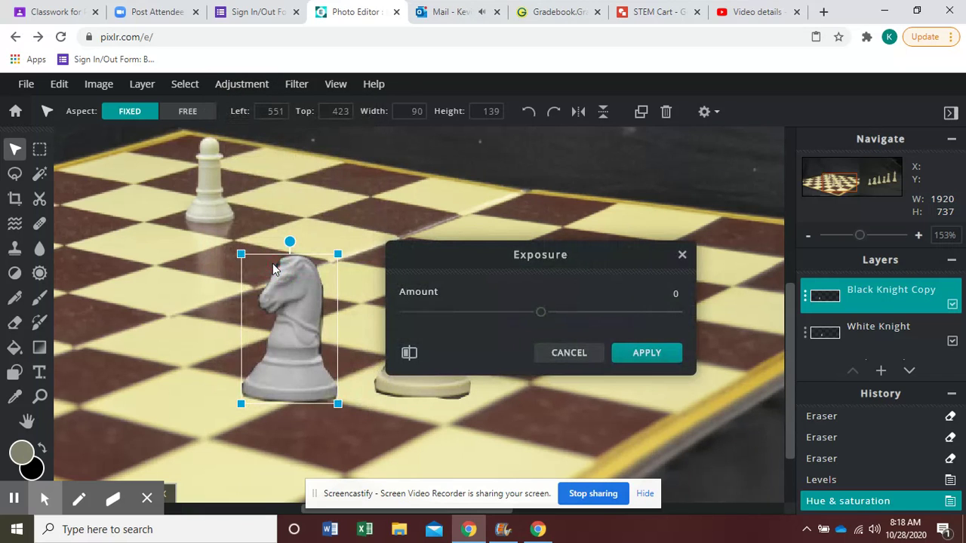
{"action": "left_click", "coordinate": [681, 255]}
{"action": "left_click", "coordinate": [241, 85]}
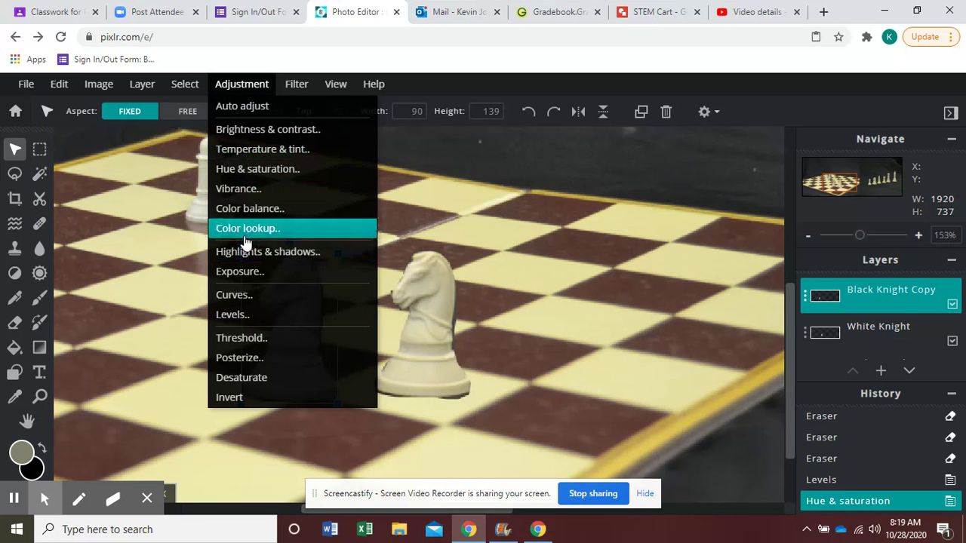
{"action": "left_click", "coordinate": [265, 313]}
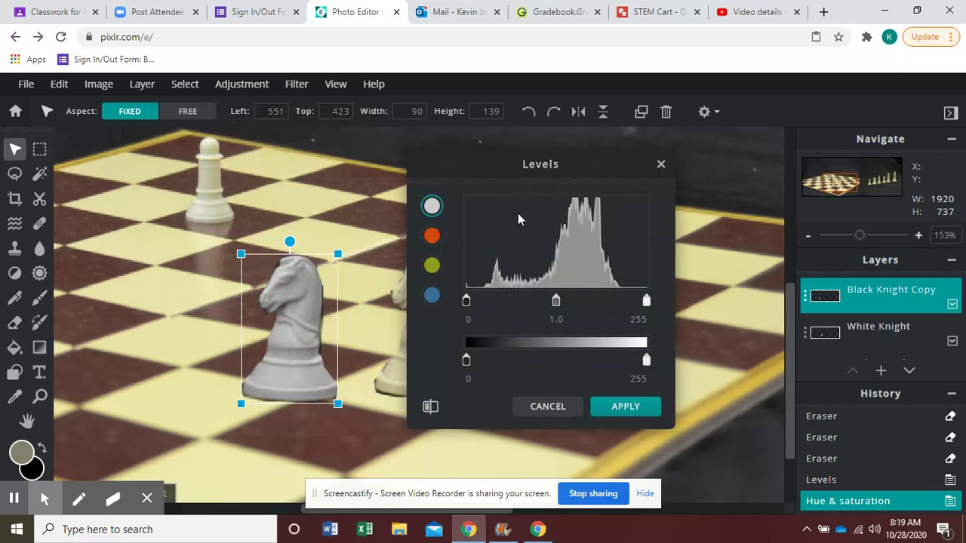
{"action": "left_click_drag", "start_coordinate": [586, 159], "coordinate": [626, 143]}
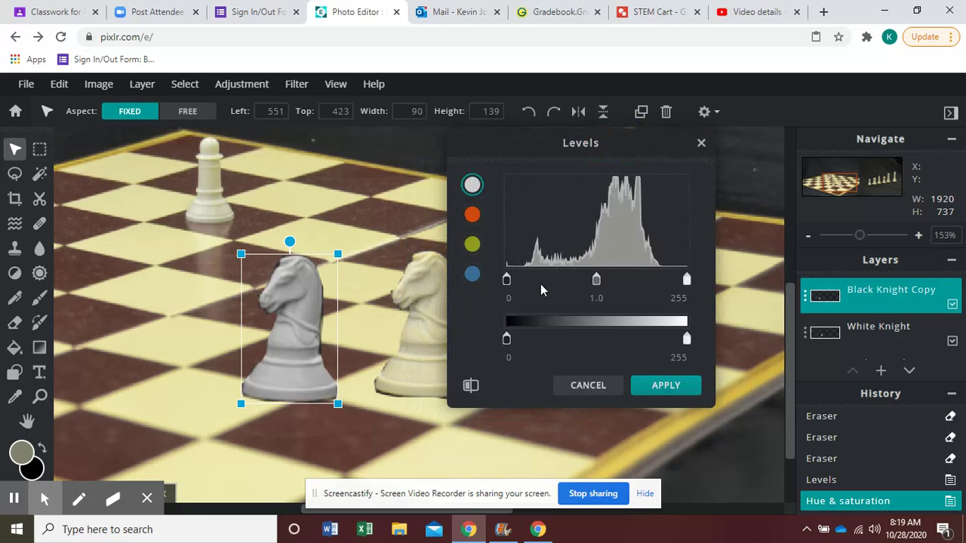
{"action": "left_click_drag", "start_coordinate": [509, 282], "coordinate": [650, 287]}
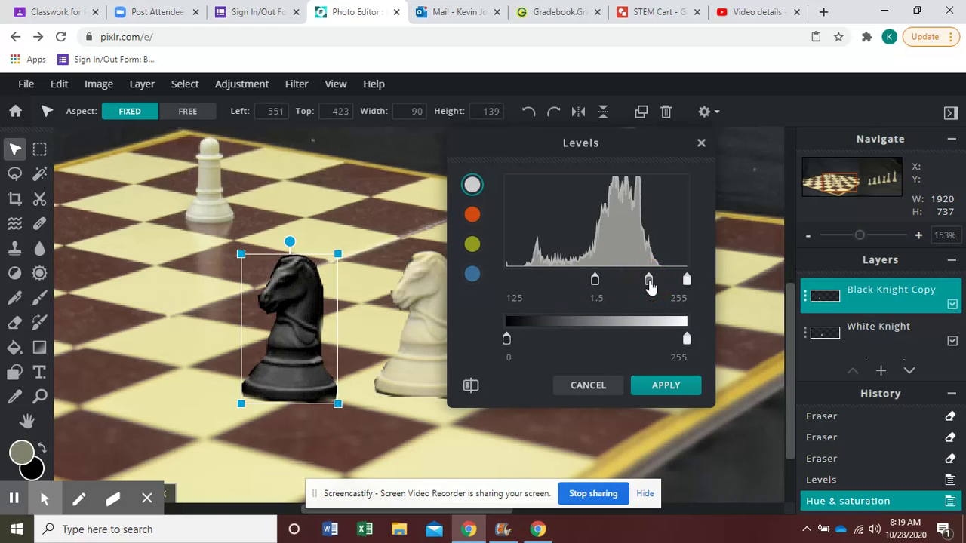
{"action": "mouse_move", "coordinate": [595, 284]}
{"action": "left_mouse_down"}
{"action": "mouse_move", "coordinate": [676, 276]}
{"action": "mouse_move", "coordinate": [595, 283]}
{"action": "left_mouse_up"}
{"action": "left_click", "coordinate": [648, 281]}
{"action": "left_click_drag", "start_coordinate": [648, 282], "coordinate": [649, 284]}
{"action": "left_click", "coordinate": [680, 392]}
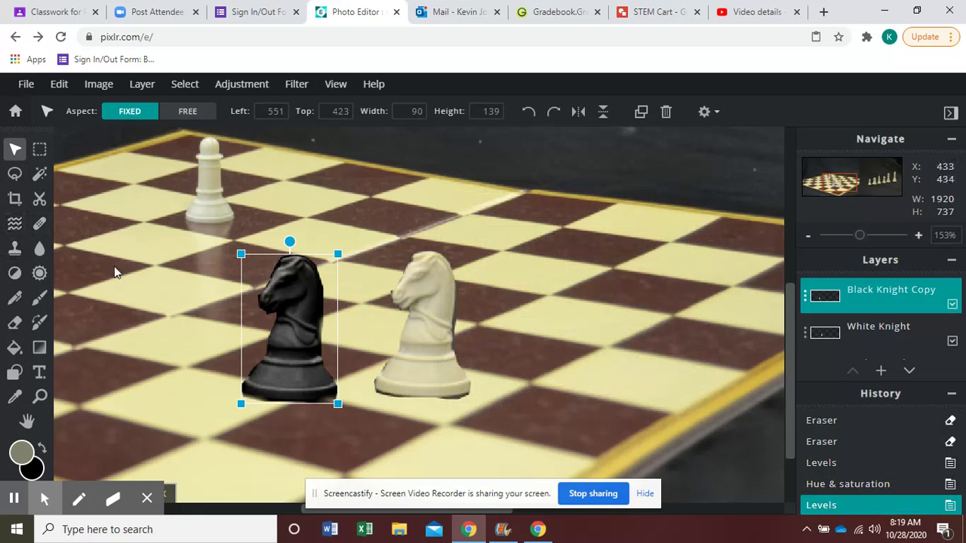
Shift the black knight left and flip it horizontally
{"action": "left_click", "coordinate": [296, 323]}
{"action": "left_click_drag", "start_coordinate": [296, 323], "coordinate": [207, 321]}
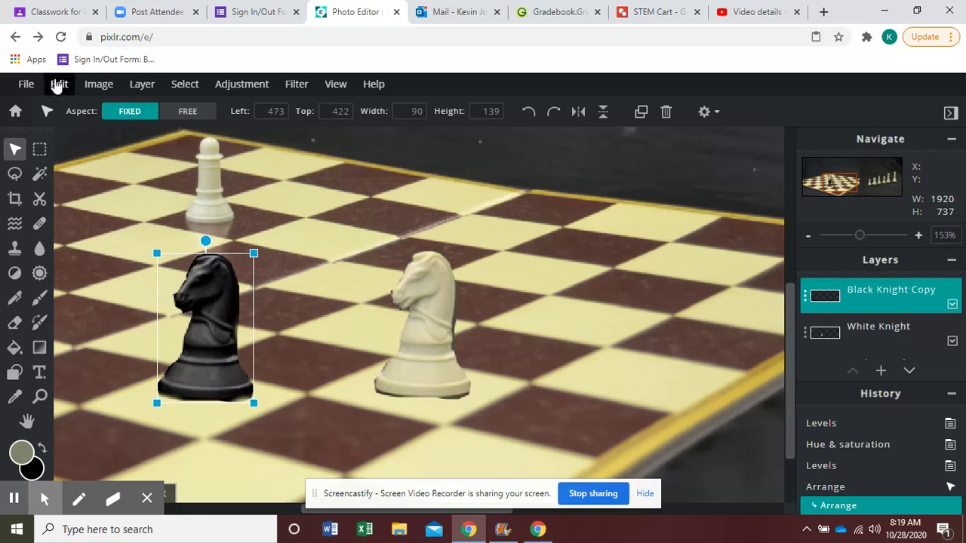
{"action": "left_click", "coordinate": [57, 84]}
{"action": "mouse_move", "coordinate": [94, 273]}
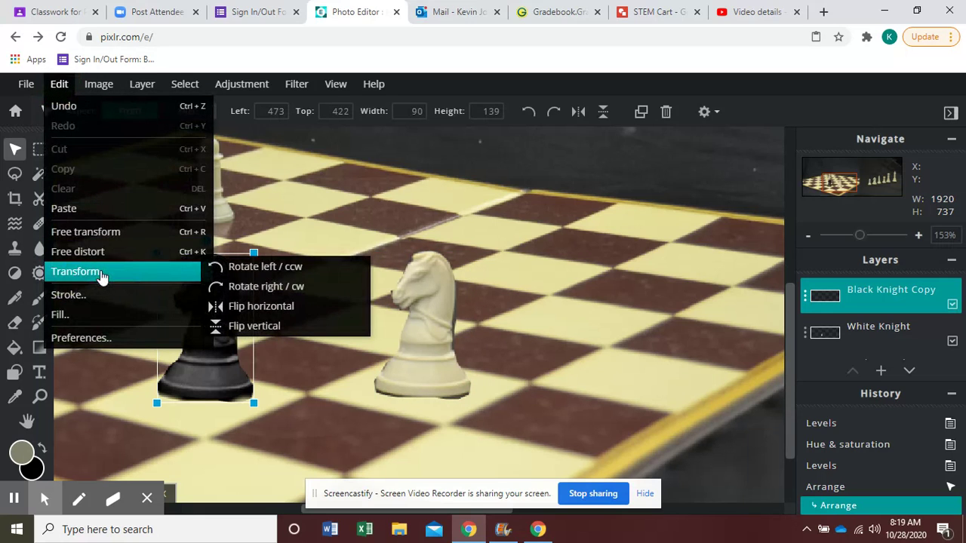
{"action": "left_click", "coordinate": [217, 306]}
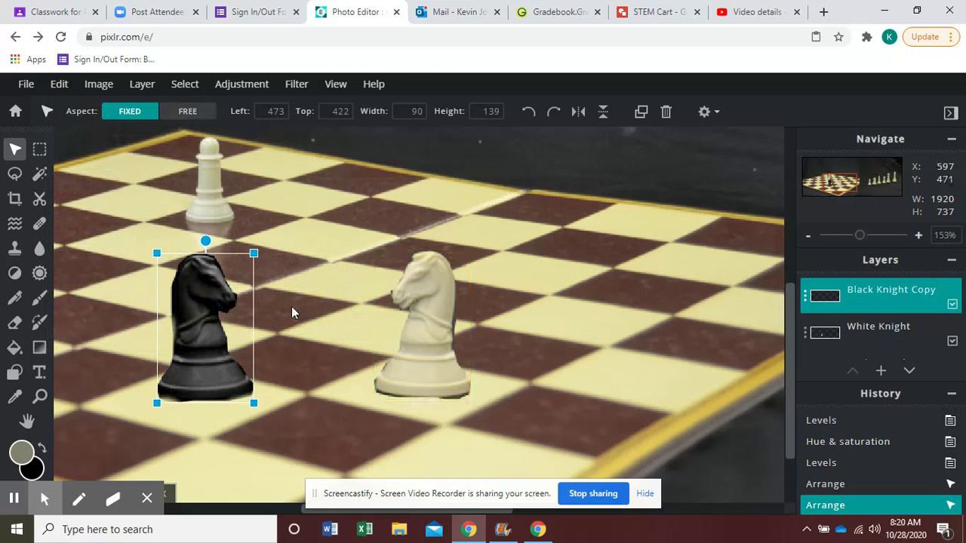
Move the black knight to the board's upper right, shrink it slightly, and deselect it
{"action": "left_click", "coordinate": [195, 337]}
{"action": "left_click_drag", "start_coordinate": [195, 337], "coordinate": [629, 227]}
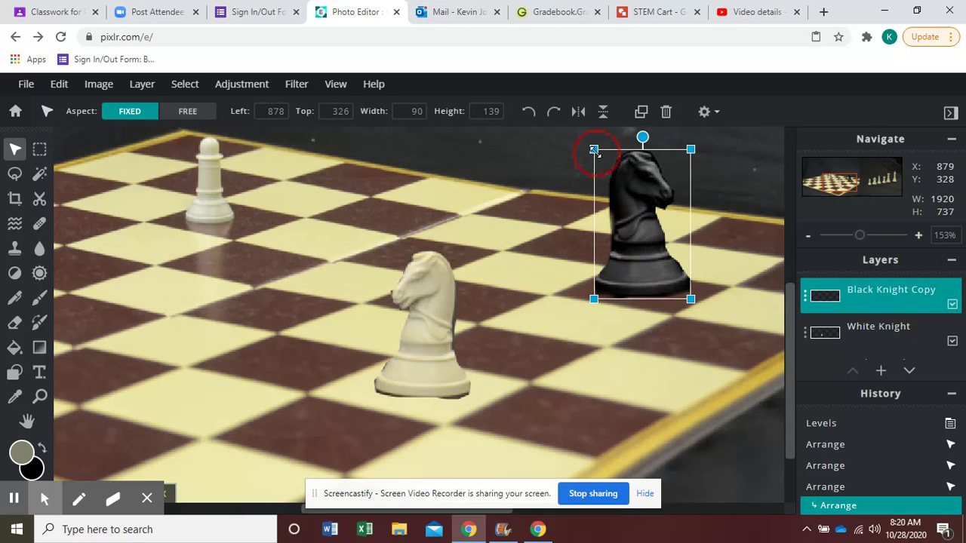
{"action": "left_click_drag", "start_coordinate": [594, 150], "coordinate": [597, 154]}
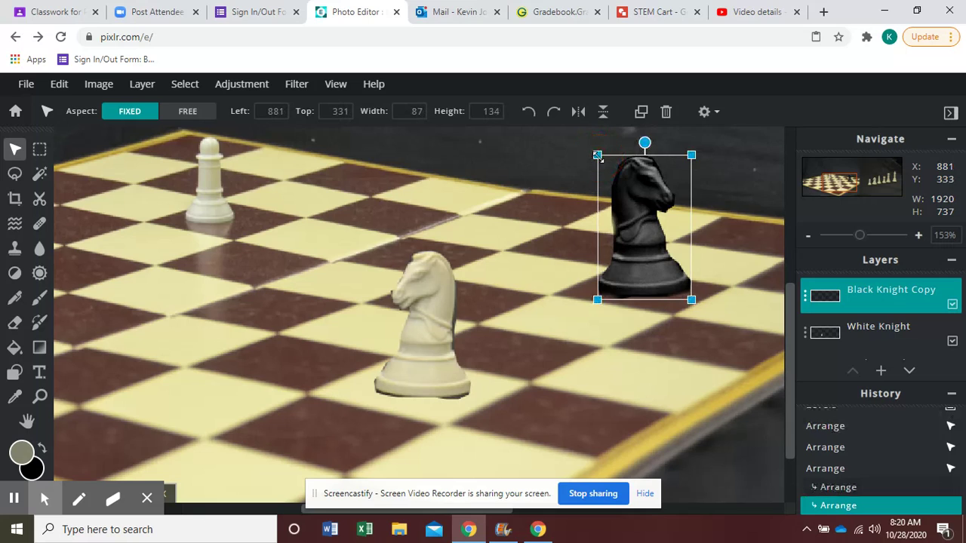
{"action": "left_click", "coordinate": [539, 235]}
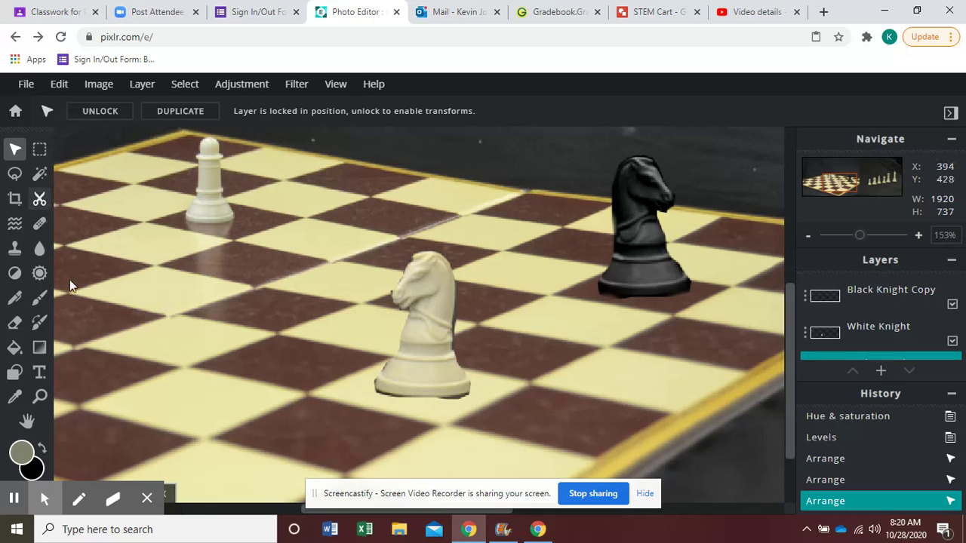
Set the Dodge/Burn brush to Darken mode and dismiss the ad banner
{"action": "left_click", "coordinate": [15, 275]}
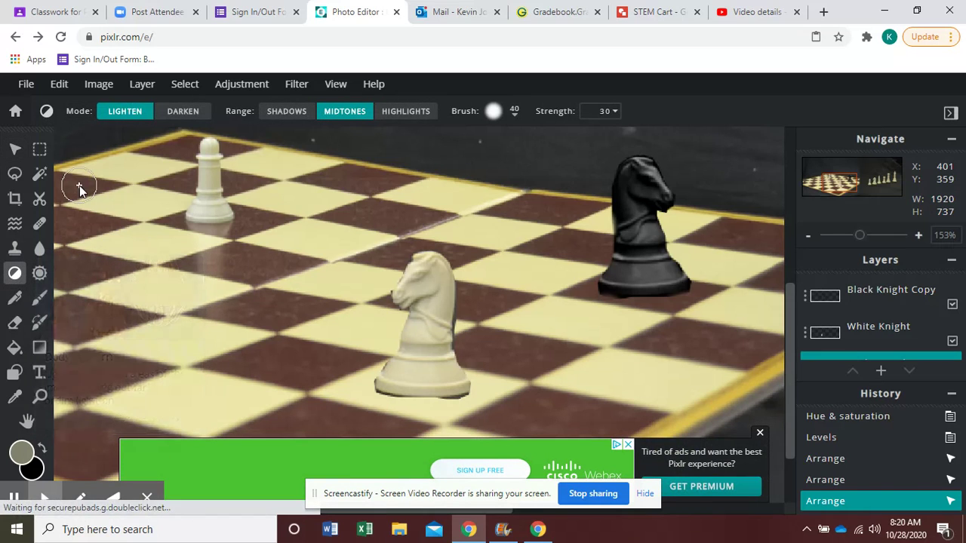
{"action": "left_click", "coordinate": [170, 112]}
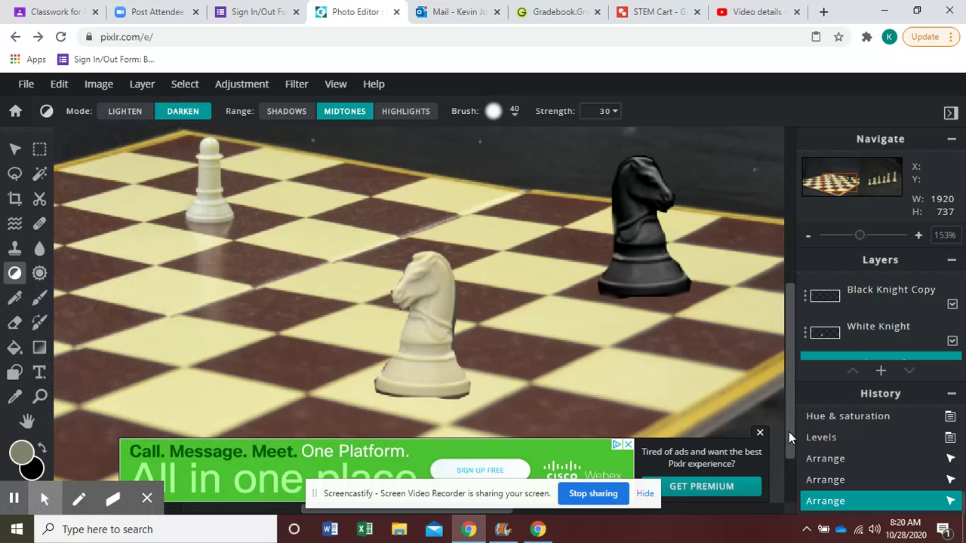
{"action": "left_click", "coordinate": [760, 435]}
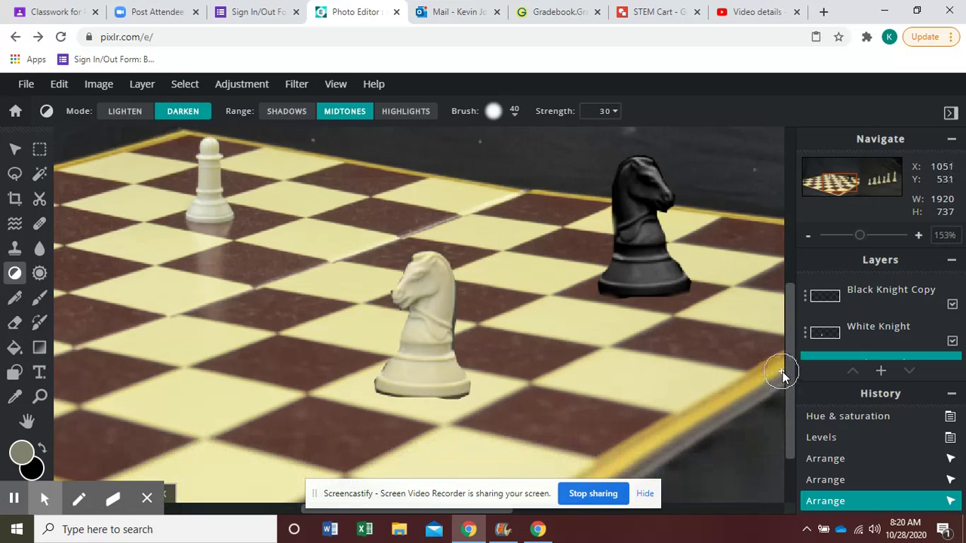
{"action": "left_click_drag", "start_coordinate": [788, 371], "coordinate": [793, 411]}
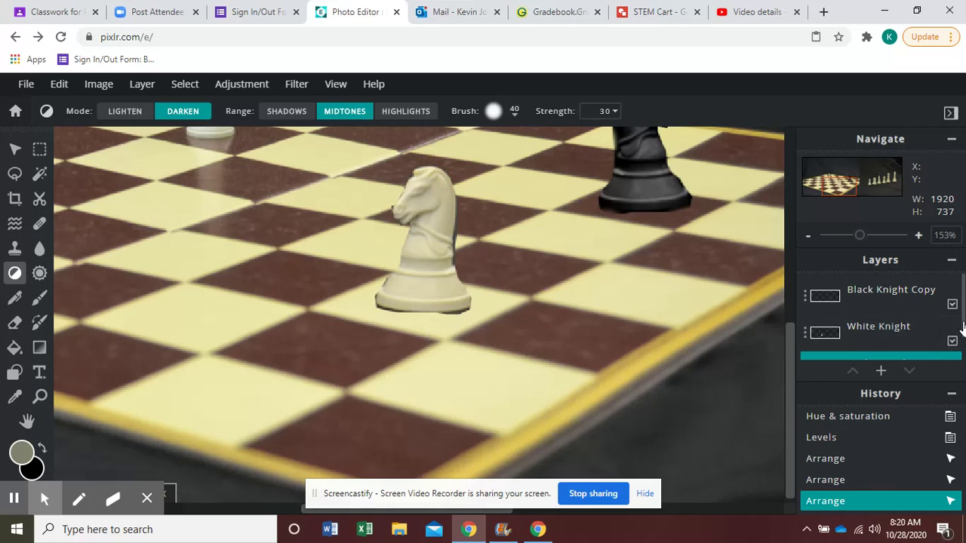
{"action": "scroll", "coordinate": [962, 325], "scroll_direction": "down", "scroll_amount": 1}
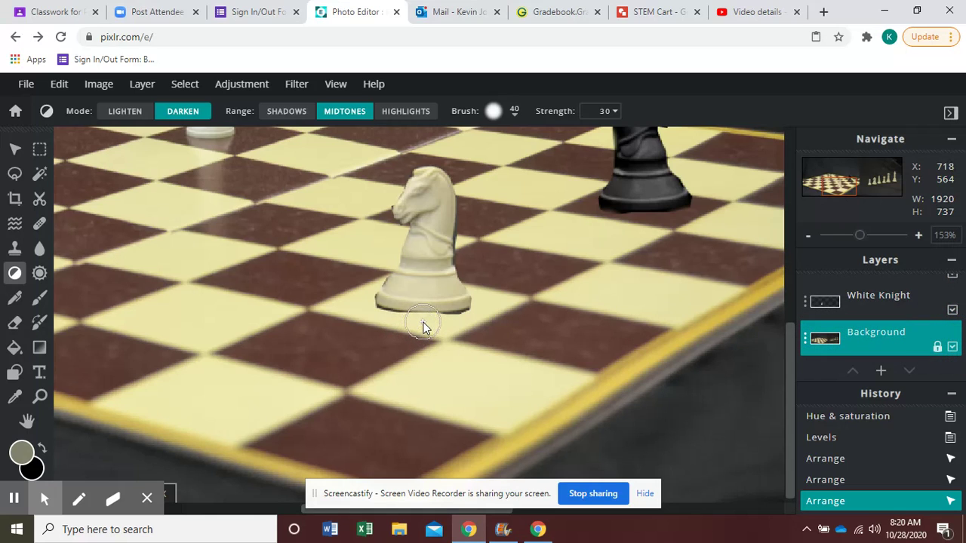
Burn a dark reflection streak beneath the white knight, switching the range to Highlights
{"action": "left_click_drag", "start_coordinate": [422, 326], "coordinate": [425, 348]}
{"action": "mouse_move", "coordinate": [428, 383]}
{"action": "left_mouse_down"}
{"action": "mouse_move", "coordinate": [407, 318]}
{"action": "mouse_move", "coordinate": [421, 381]}
{"action": "left_mouse_up"}
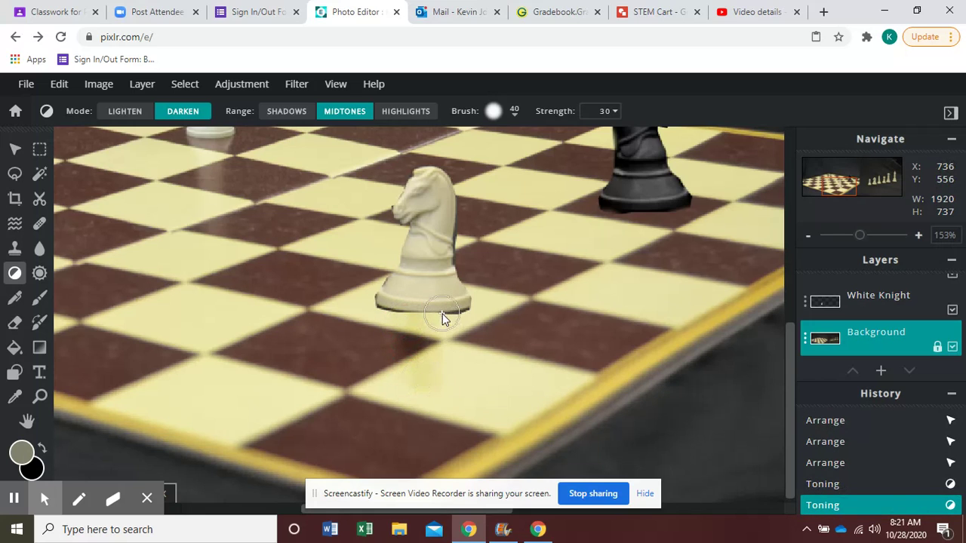
{"action": "left_click", "coordinate": [387, 113]}
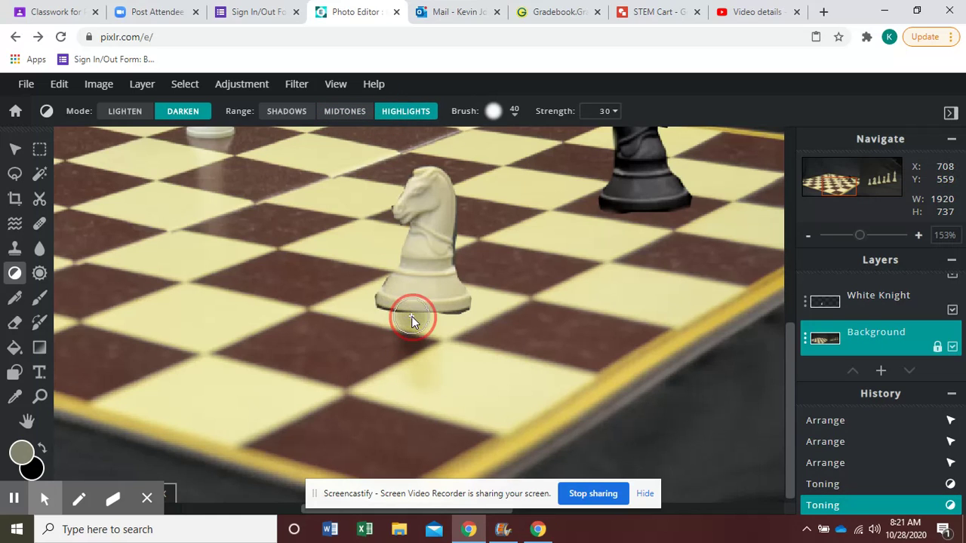
{"action": "left_click_drag", "start_coordinate": [411, 317], "coordinate": [431, 384]}
{"action": "left_click_drag", "start_coordinate": [437, 317], "coordinate": [429, 384]}
{"action": "mouse_move", "coordinate": [427, 341]}
{"action": "left_mouse_down"}
{"action": "mouse_move", "coordinate": [427, 328]}
{"action": "mouse_move", "coordinate": [431, 364]}
{"action": "left_mouse_up"}
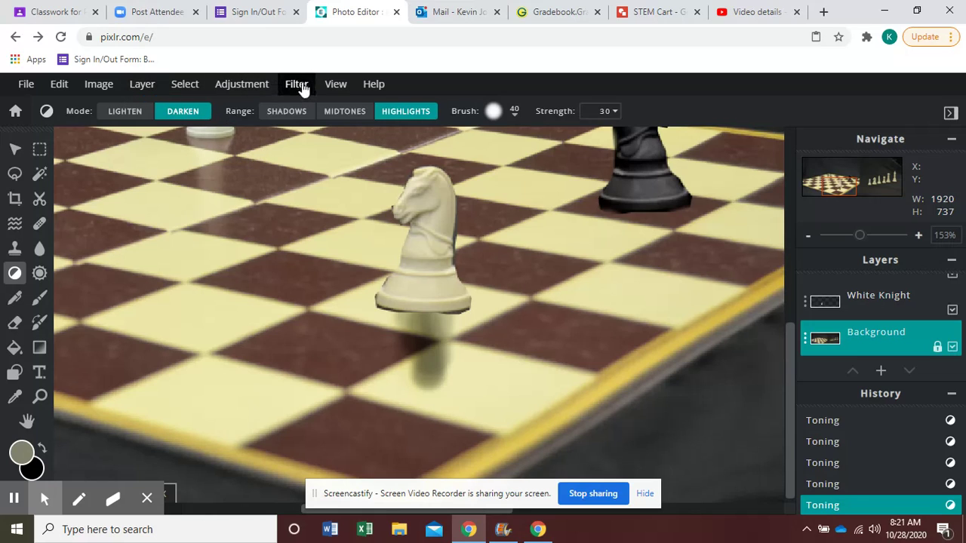
Zoom out and fit the whole chessboard photo on screen
{"action": "left_click", "coordinate": [327, 86]}
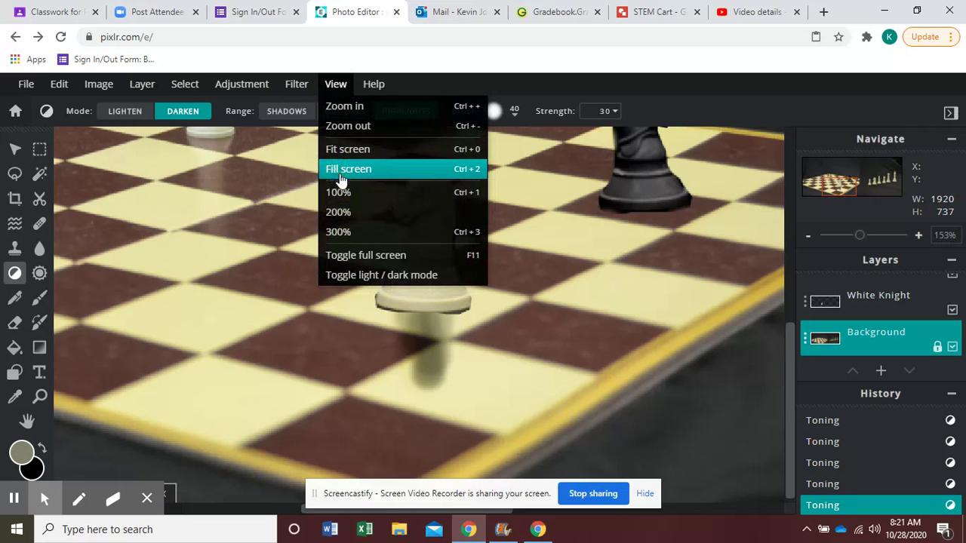
{"action": "left_click", "coordinate": [342, 127]}
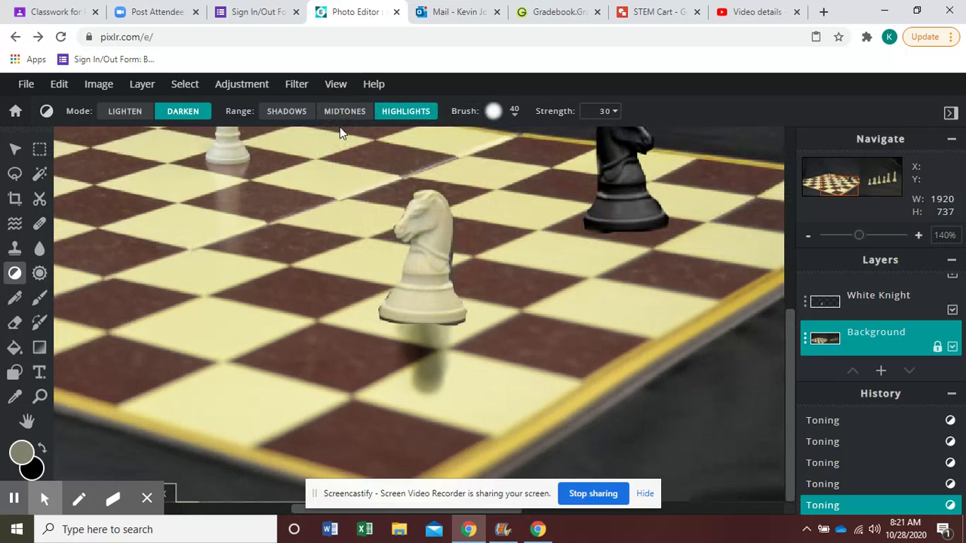
{"action": "left_click", "coordinate": [335, 86]}
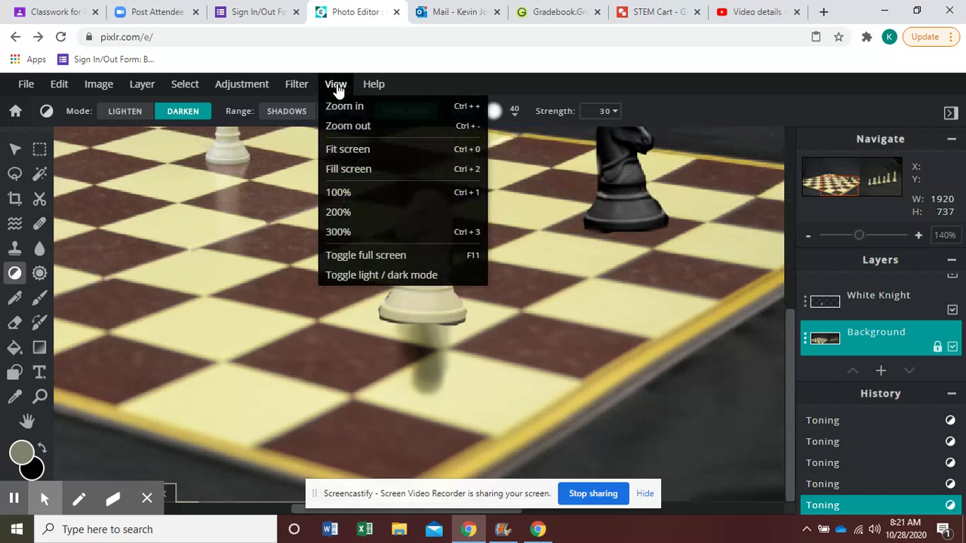
{"action": "left_click", "coordinate": [344, 170]}
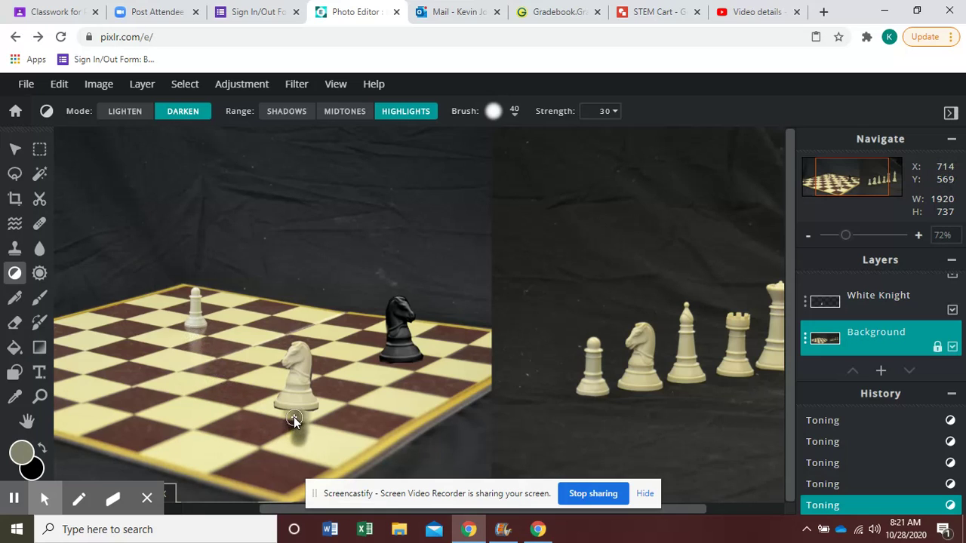
Undo six toning strokes beneath the white knight
{"action": "left_click", "coordinate": [64, 89]}
{"action": "left_click", "coordinate": [68, 103]}
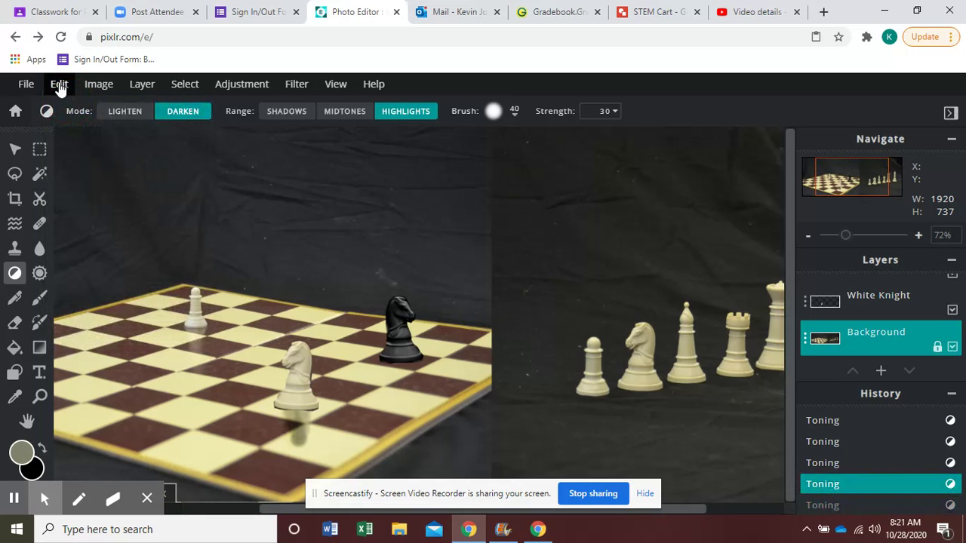
{"action": "left_click", "coordinate": [60, 87]}
{"action": "left_click", "coordinate": [64, 104]}
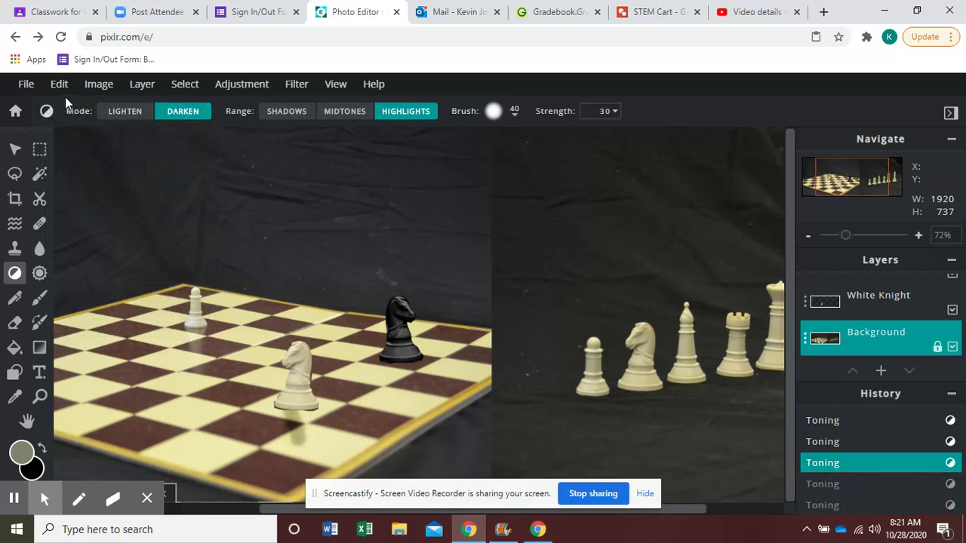
{"action": "left_click", "coordinate": [63, 89]}
{"action": "left_click", "coordinate": [65, 104]}
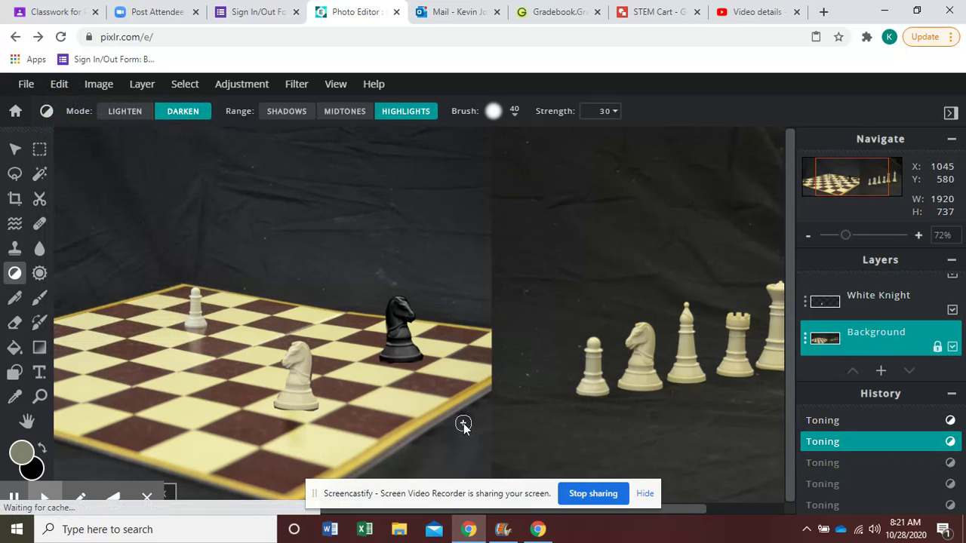
Undo the last two toning strokes and duplicate the Background layer as Background Copy
{"action": "left_click", "coordinate": [63, 89]}
{"action": "left_click", "coordinate": [65, 104]}
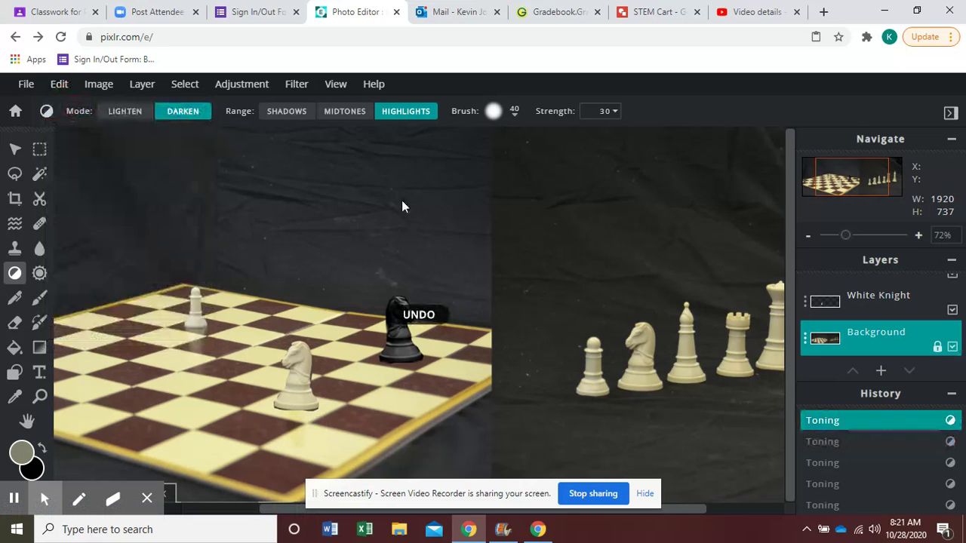
{"action": "left_click", "coordinate": [804, 338]}
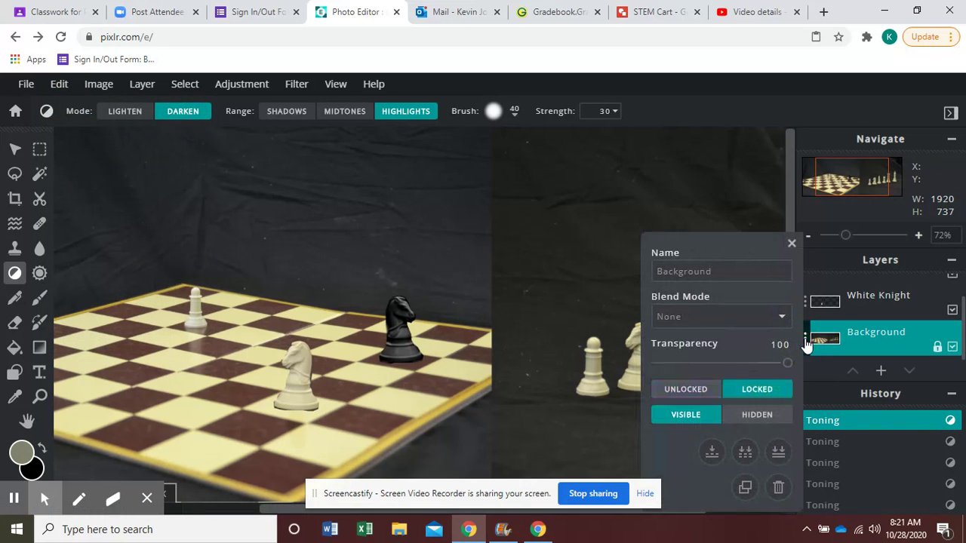
{"action": "left_click", "coordinate": [744, 489]}
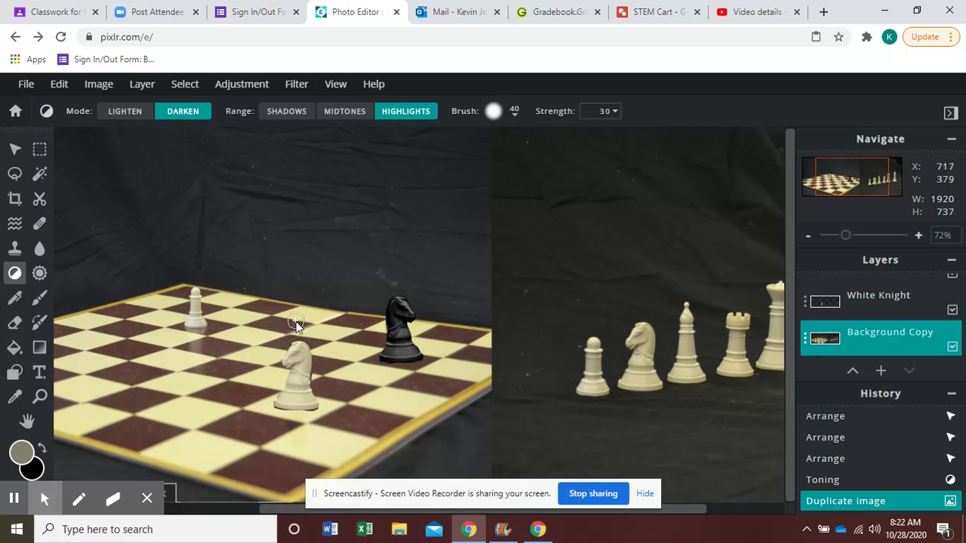
Select the white knight and duplicate its layer
{"action": "left_click", "coordinate": [12, 152]}
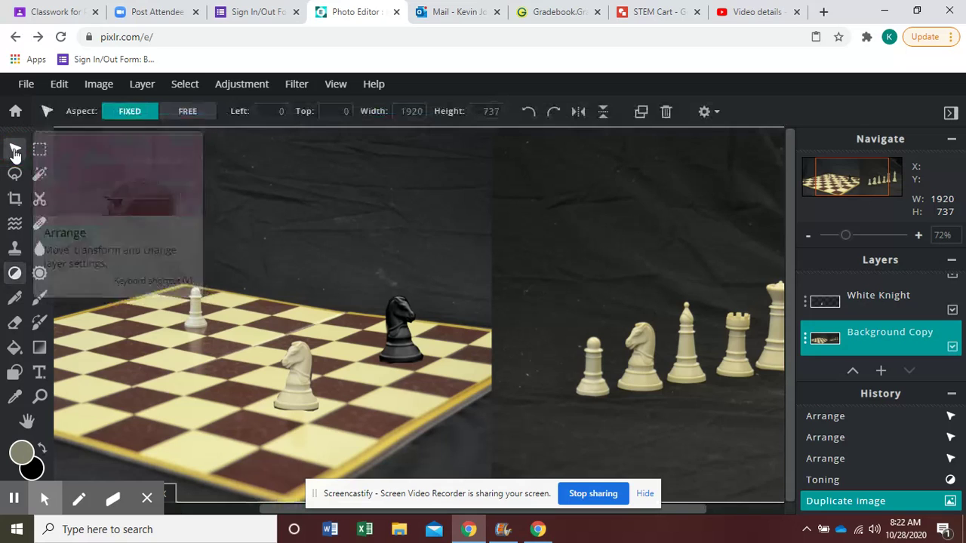
{"action": "left_click", "coordinate": [298, 375]}
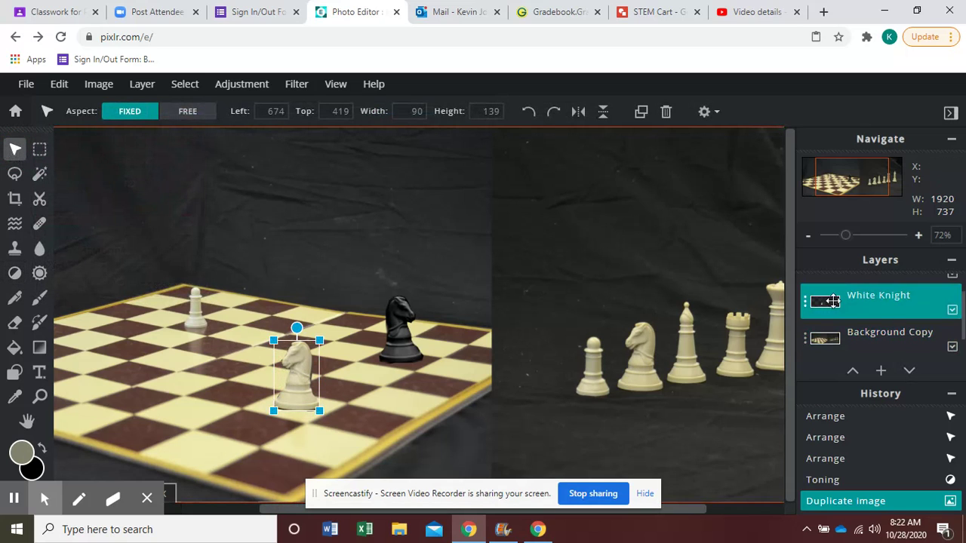
{"action": "left_click", "coordinate": [810, 308]}
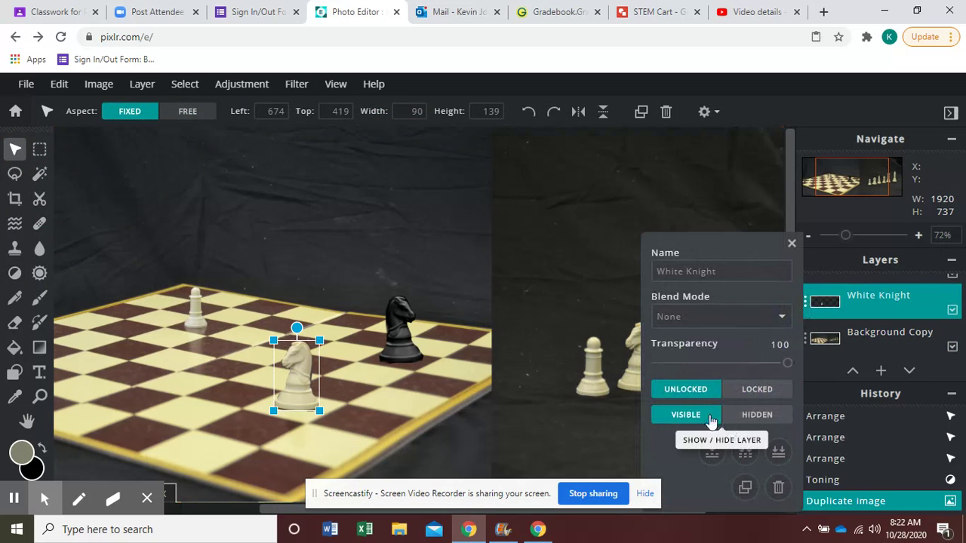
{"action": "left_click", "coordinate": [743, 487]}
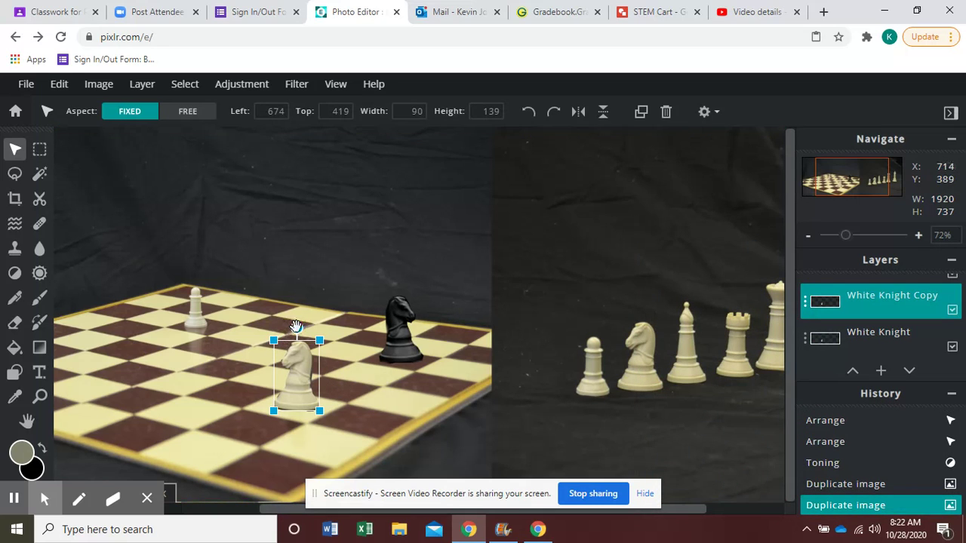
Rotate the copy upside down below the knight, flip it horizontally, and layer it under White Knight
{"action": "left_click_drag", "start_coordinate": [296, 328], "coordinate": [290, 488]}
{"action": "left_click_drag", "start_coordinate": [292, 361], "coordinate": [291, 422]}
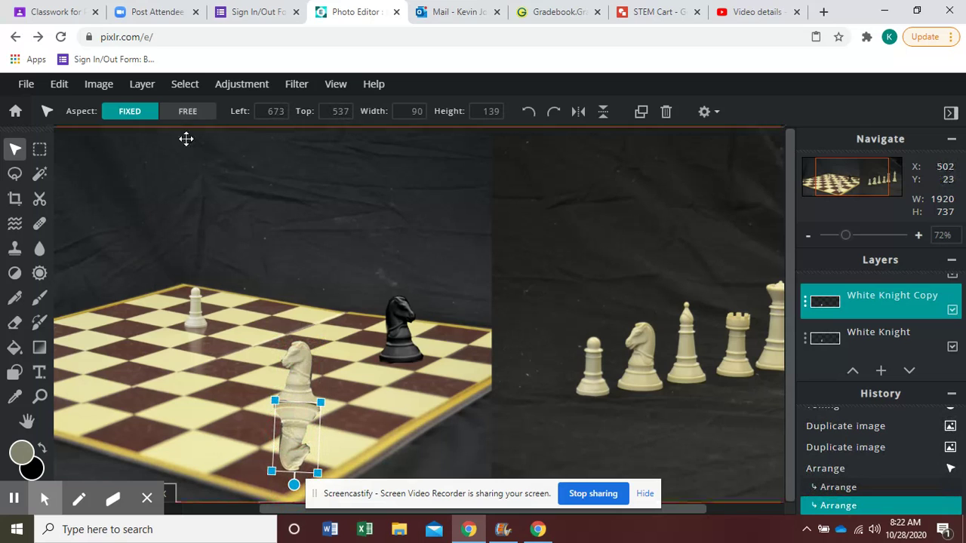
{"action": "left_click", "coordinate": [60, 85]}
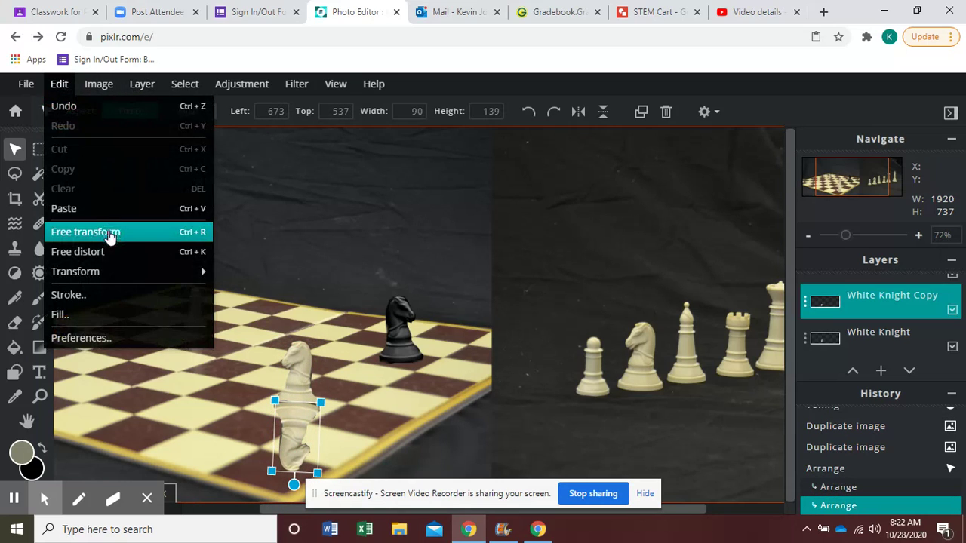
{"action": "mouse_move", "coordinate": [165, 275]}
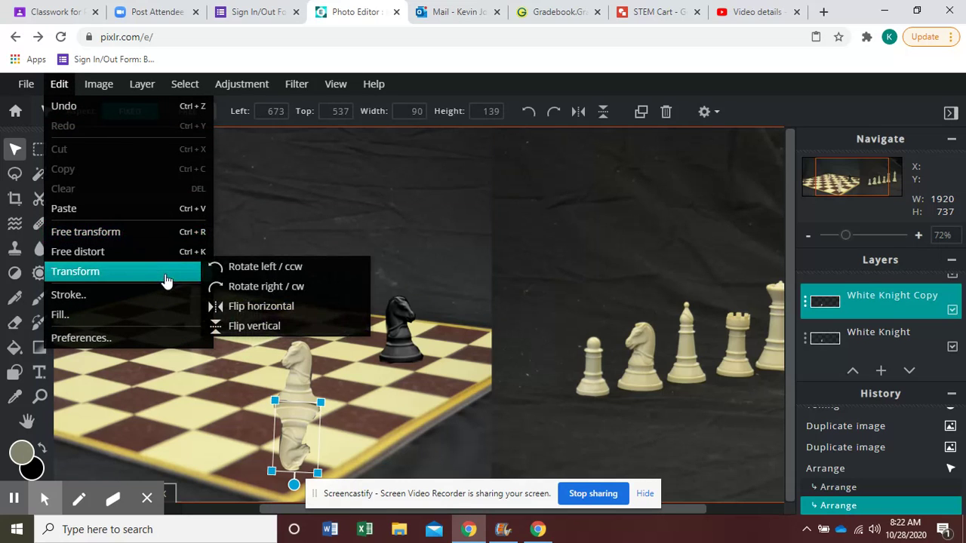
{"action": "left_click", "coordinate": [232, 303]}
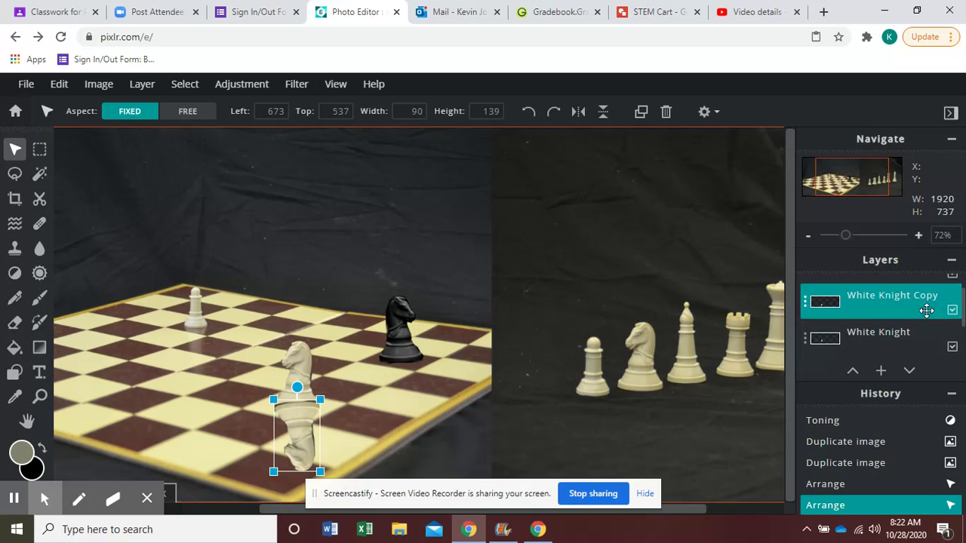
{"action": "left_click_drag", "start_coordinate": [898, 304], "coordinate": [898, 335]}
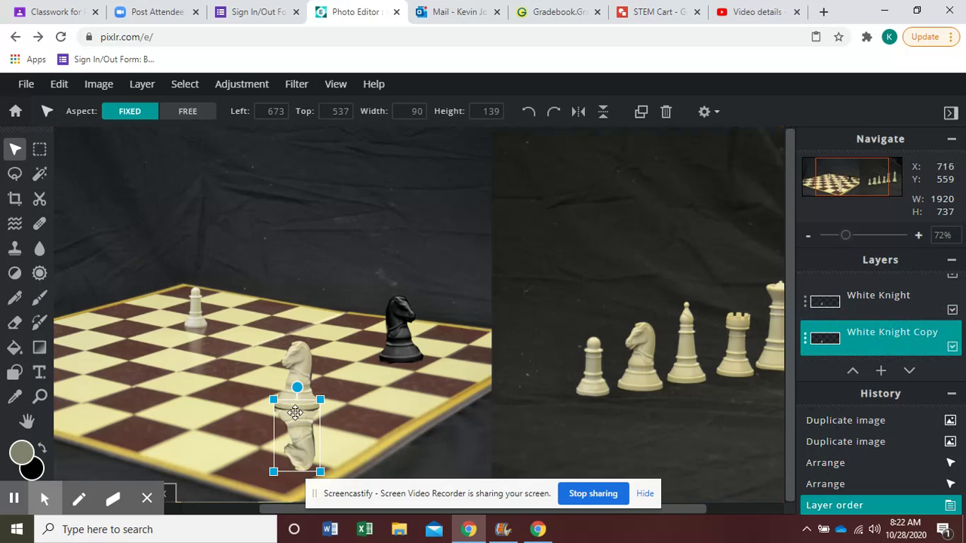
Lower White Knight Copy's transparency from 100 to about 52
{"action": "left_click", "coordinate": [806, 343]}
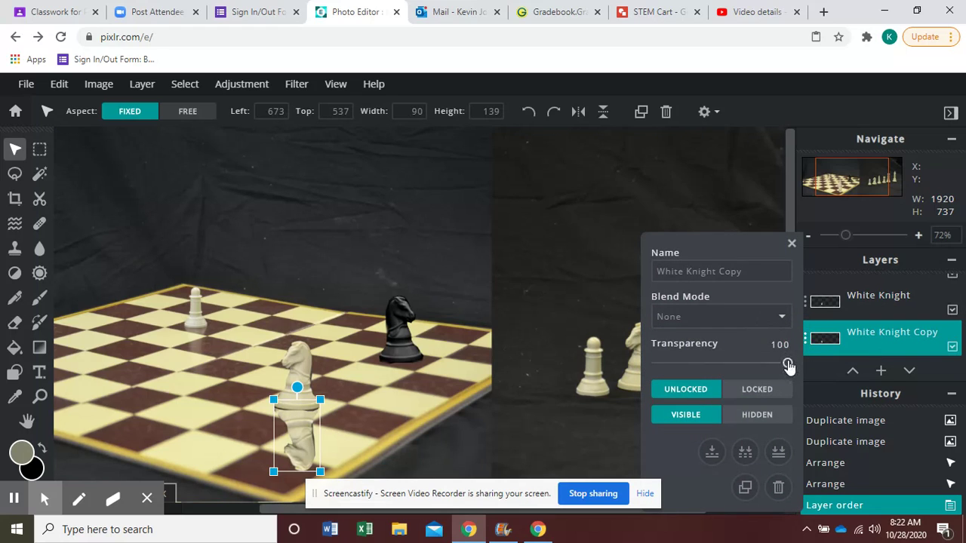
{"action": "left_click_drag", "start_coordinate": [787, 364], "coordinate": [726, 371]}
{"action": "left_click", "coordinate": [780, 264]}
{"action": "left_click", "coordinate": [792, 244]}
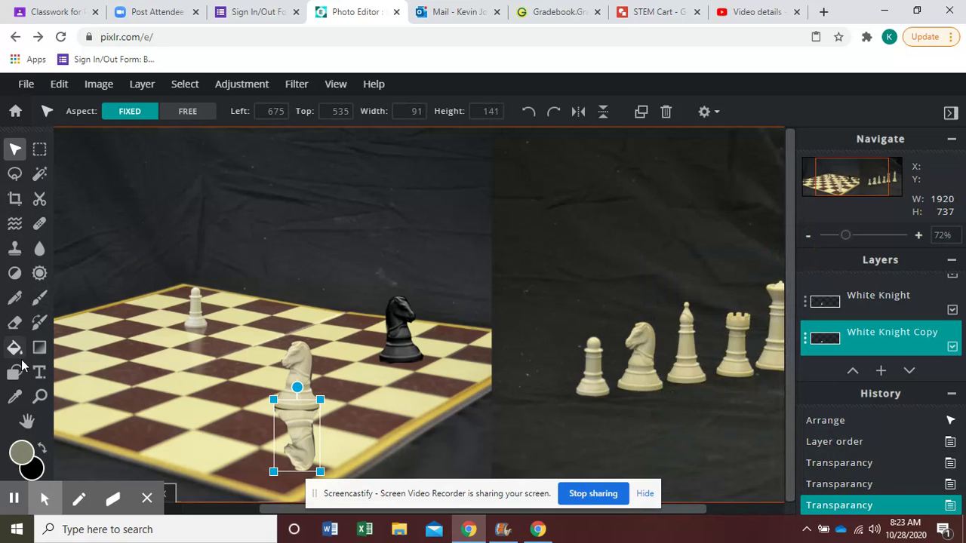
Zoom in on the knight's reflection and close the ad banner
{"action": "left_click", "coordinate": [40, 396]}
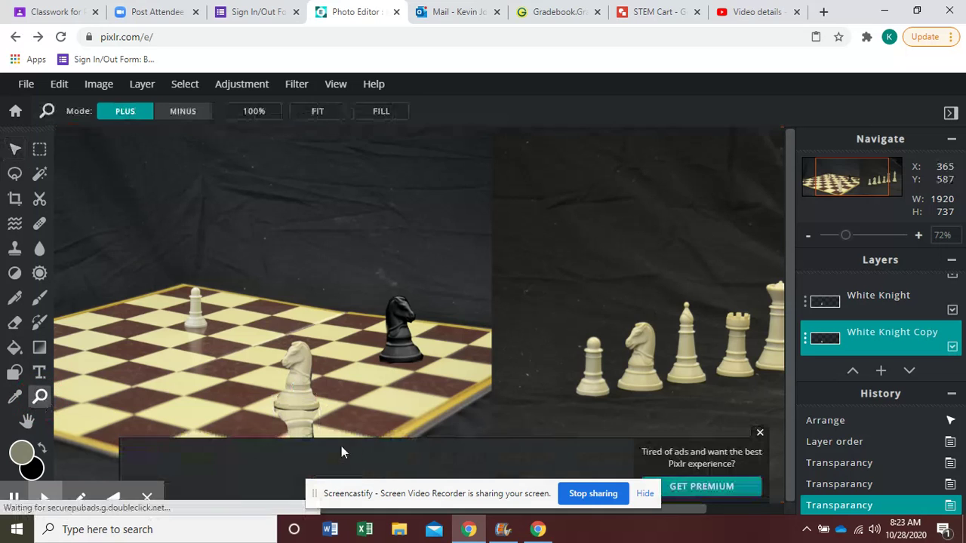
{"action": "left_click", "coordinate": [304, 423]}
{"action": "left_click", "coordinate": [304, 423]}
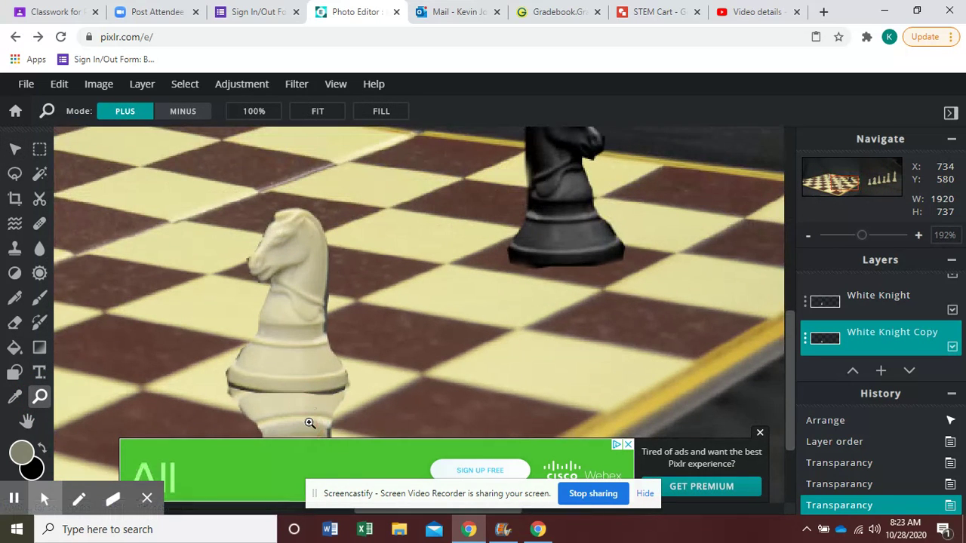
{"action": "left_click", "coordinate": [759, 432]}
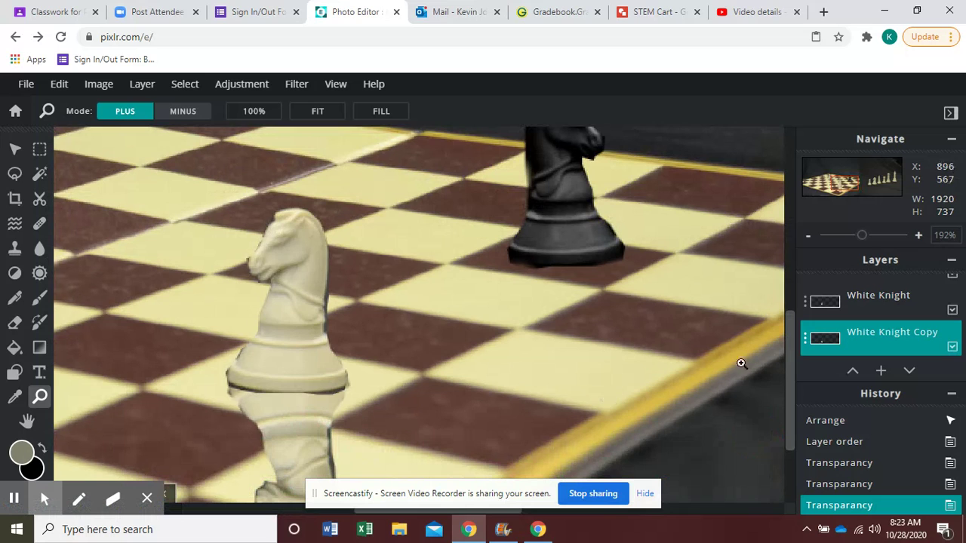
{"action": "left_click_drag", "start_coordinate": [793, 361], "coordinate": [804, 406]}
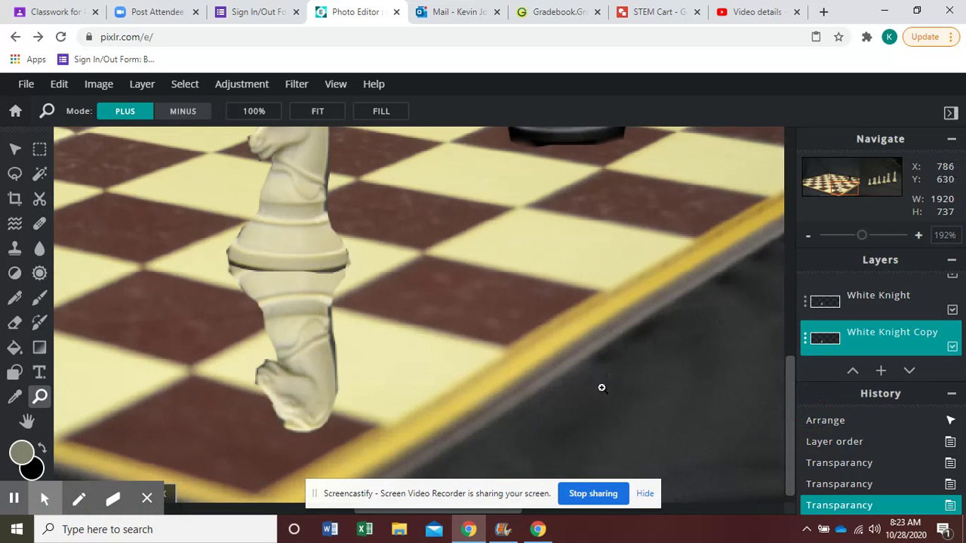
Set White Knight Copy's transparency to 49
{"action": "left_click", "coordinate": [805, 341]}
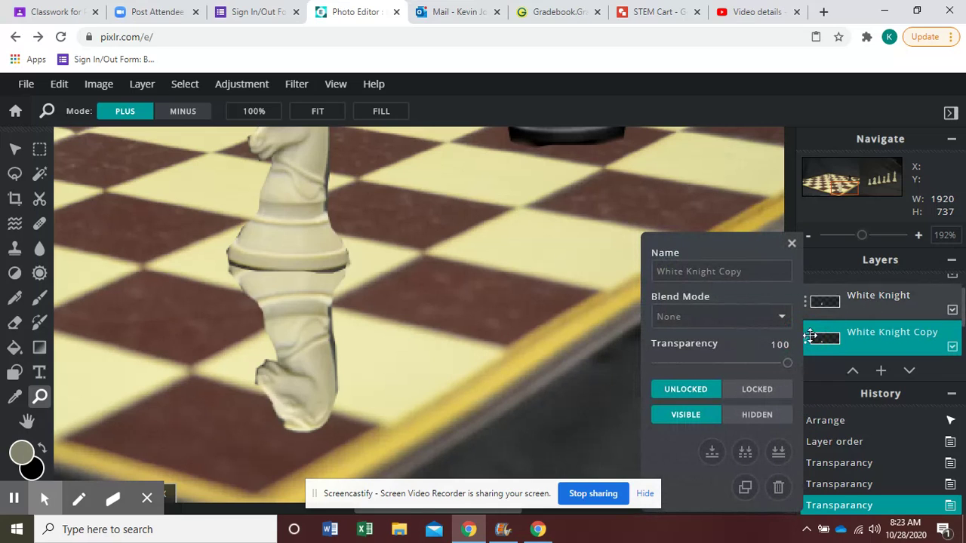
{"action": "left_click_drag", "start_coordinate": [787, 364], "coordinate": [722, 369]}
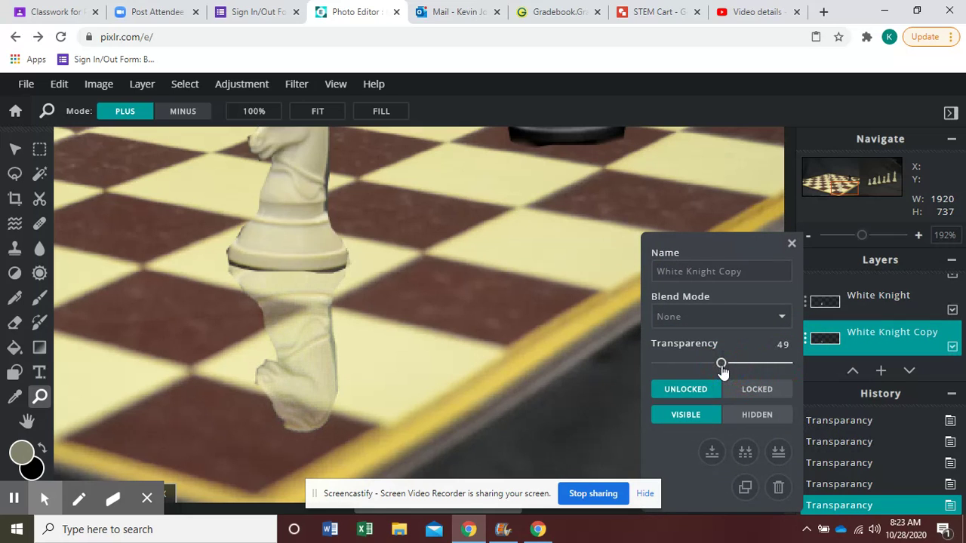
{"action": "left_click", "coordinate": [790, 243]}
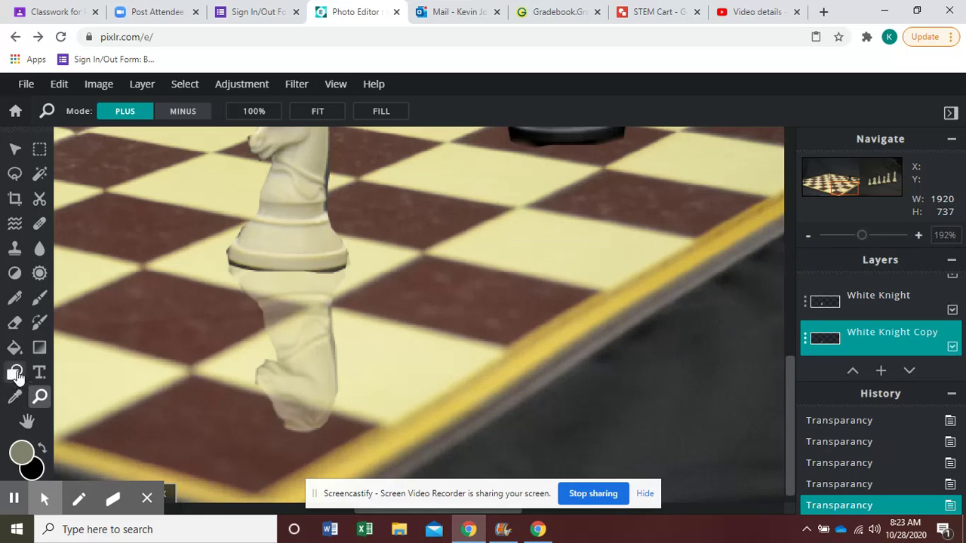
Select the Eraser with the soft 100 px brush preset
{"action": "left_click", "coordinate": [15, 326]}
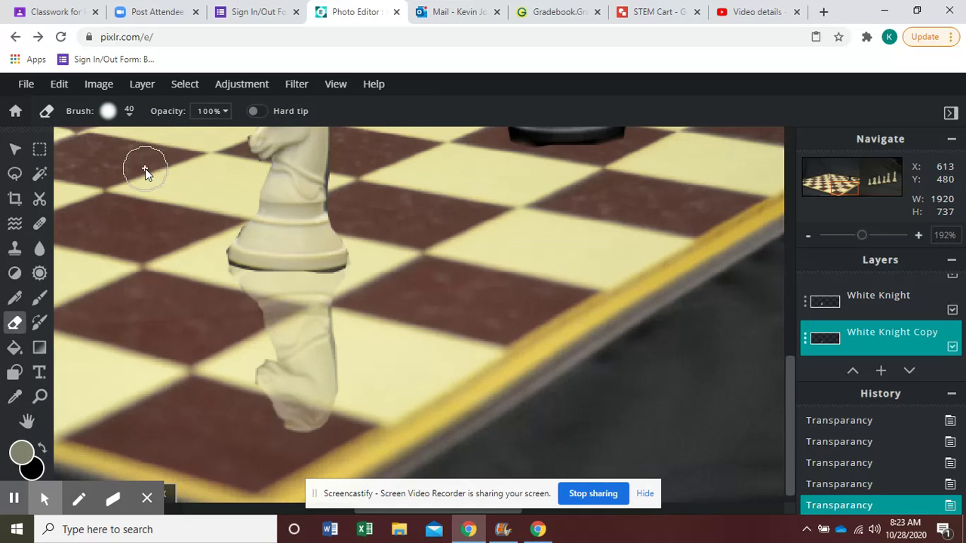
{"action": "left_click", "coordinate": [128, 118]}
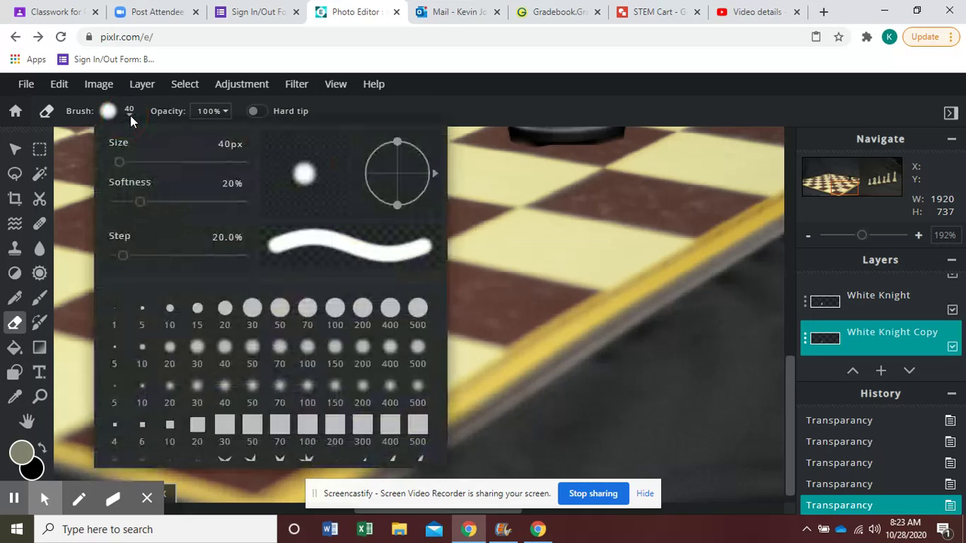
{"action": "left_click", "coordinate": [307, 390]}
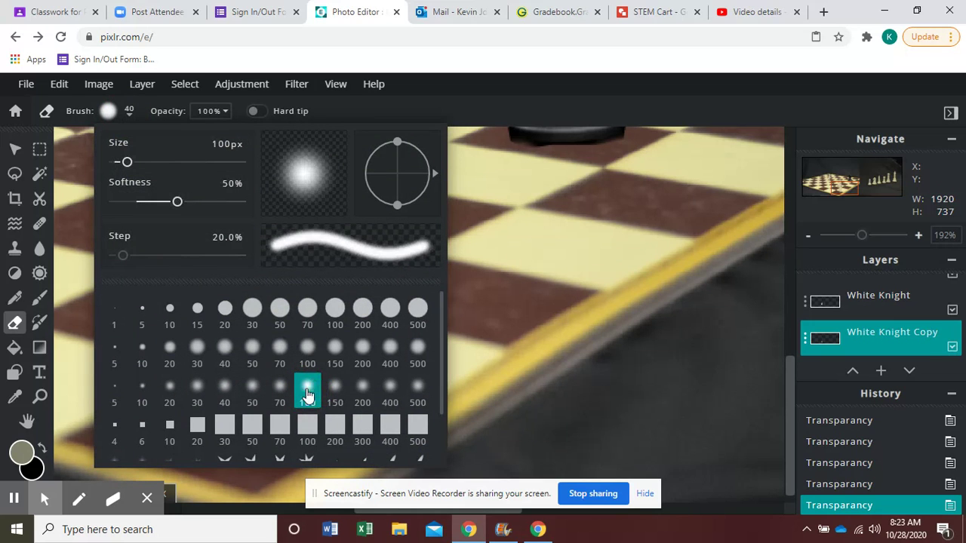
{"action": "left_click", "coordinate": [464, 102]}
Erase the bottom of the white knight's reflection with soft strokes so it fades out
{"action": "left_click", "coordinate": [392, 340]}
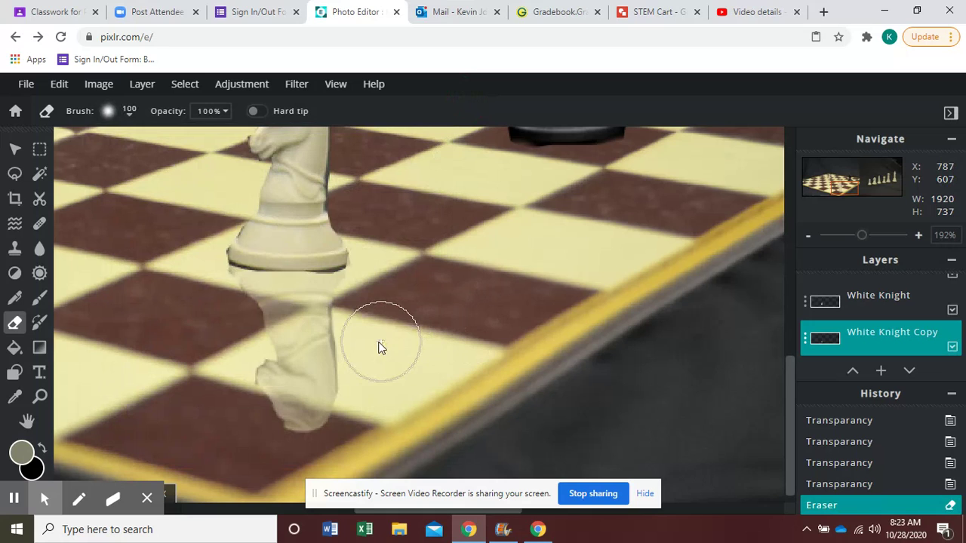
{"action": "left_click", "coordinate": [370, 349]}
{"action": "left_click", "coordinate": [362, 334]}
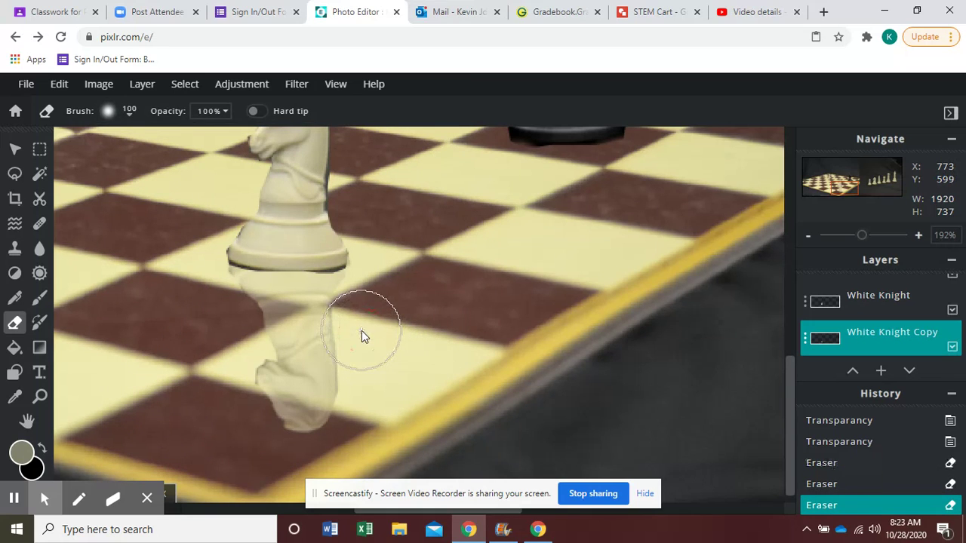
{"action": "left_click", "coordinate": [369, 375]}
{"action": "left_click", "coordinate": [230, 385]}
{"action": "mouse_move", "coordinate": [242, 409]}
{"action": "left_mouse_down"}
{"action": "mouse_move", "coordinate": [272, 451]}
{"action": "mouse_move", "coordinate": [333, 459]}
{"action": "mouse_move", "coordinate": [345, 452]}
{"action": "mouse_move", "coordinate": [349, 409]}
{"action": "left_mouse_up"}
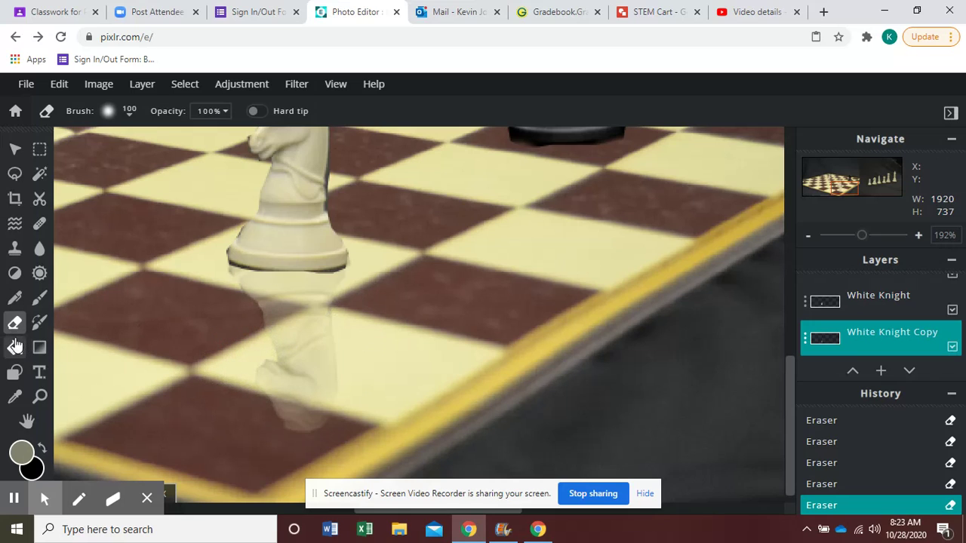
{"action": "left_click", "coordinate": [39, 247]}
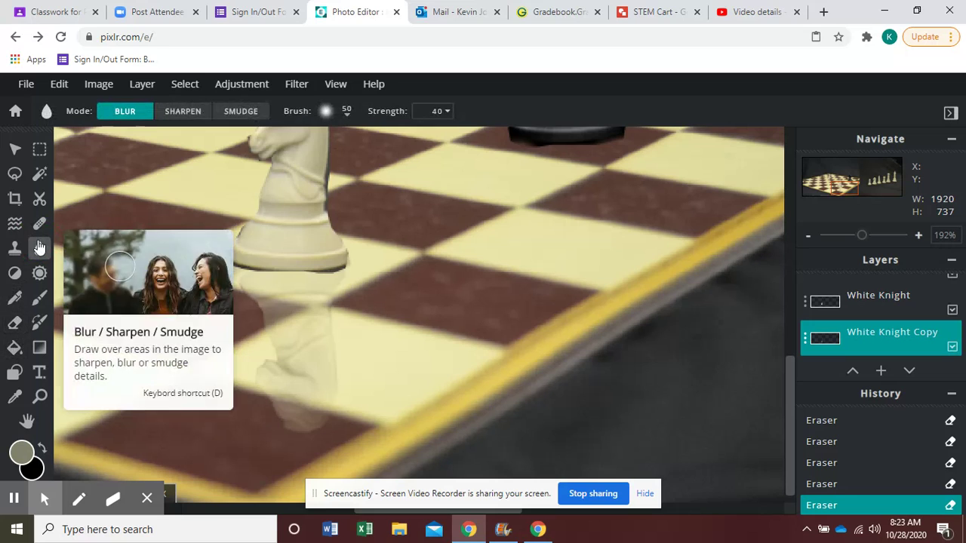
Smudge the lower part of the white knight's reflection in SMUDGE mode, then blur it in BLUR mode
{"action": "left_click", "coordinate": [230, 115]}
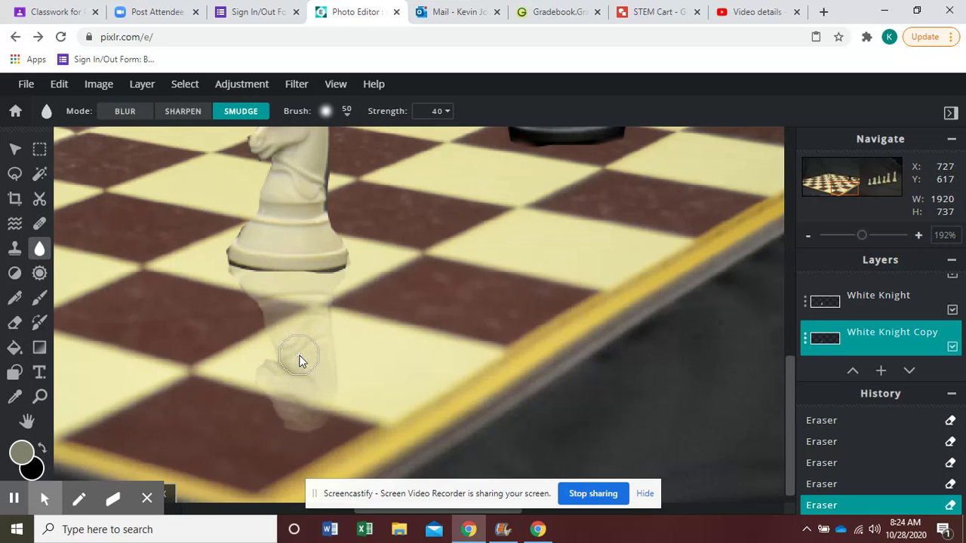
{"action": "mouse_move", "coordinate": [303, 347]}
{"action": "left_mouse_down"}
{"action": "mouse_move", "coordinate": [303, 359]}
{"action": "mouse_move", "coordinate": [305, 310]}
{"action": "mouse_move", "coordinate": [302, 329]}
{"action": "left_mouse_up"}
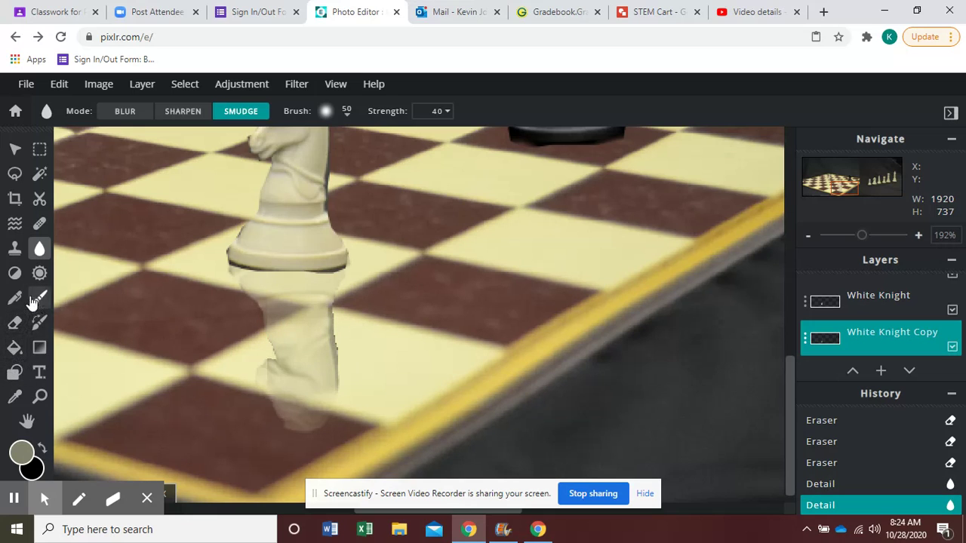
{"action": "left_click", "coordinate": [123, 113]}
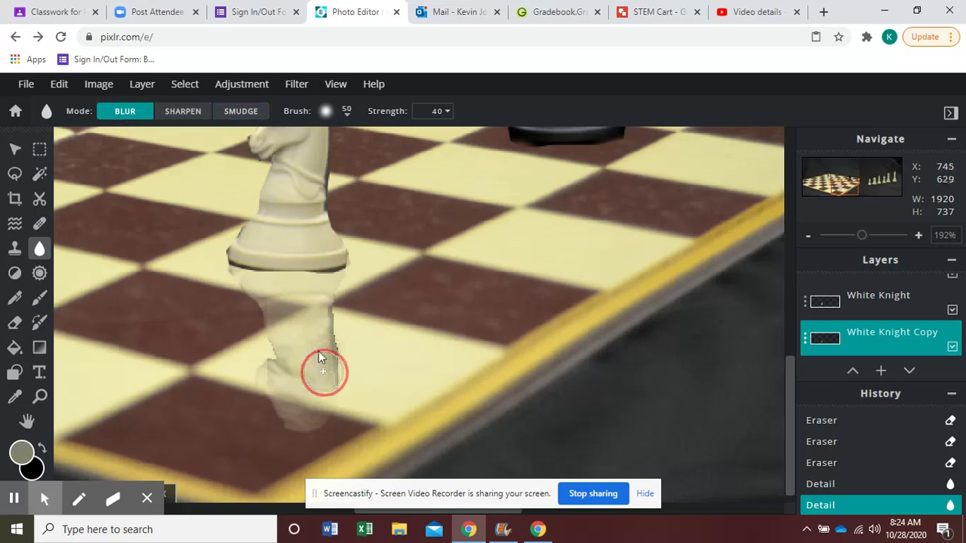
{"action": "mouse_move", "coordinate": [322, 359]}
{"action": "left_mouse_down"}
{"action": "mouse_move", "coordinate": [312, 334]}
{"action": "mouse_move", "coordinate": [300, 366]}
{"action": "mouse_move", "coordinate": [299, 335]}
{"action": "mouse_move", "coordinate": [302, 360]}
{"action": "left_mouse_up"}
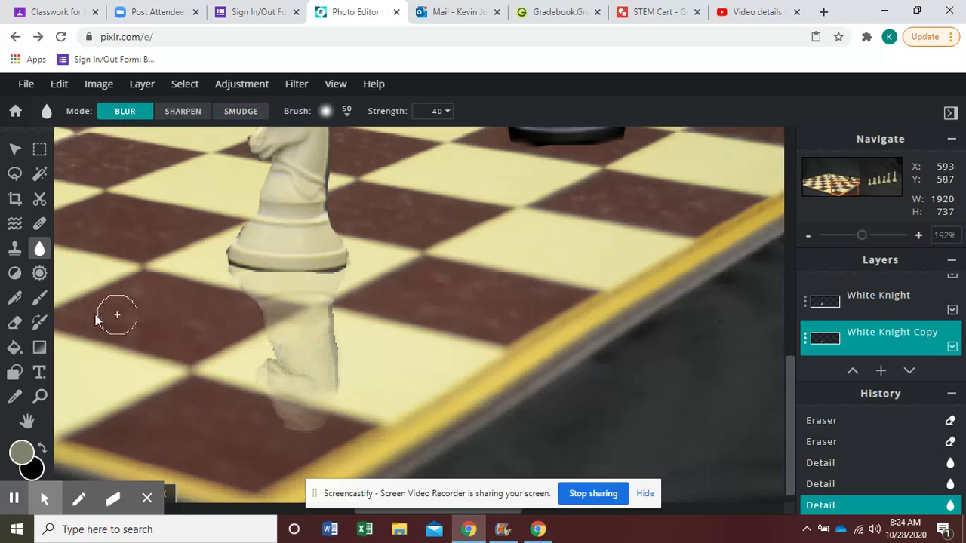
Erase around the edges of the white knight's reflection with the soft eraser
{"action": "left_click", "coordinate": [14, 324]}
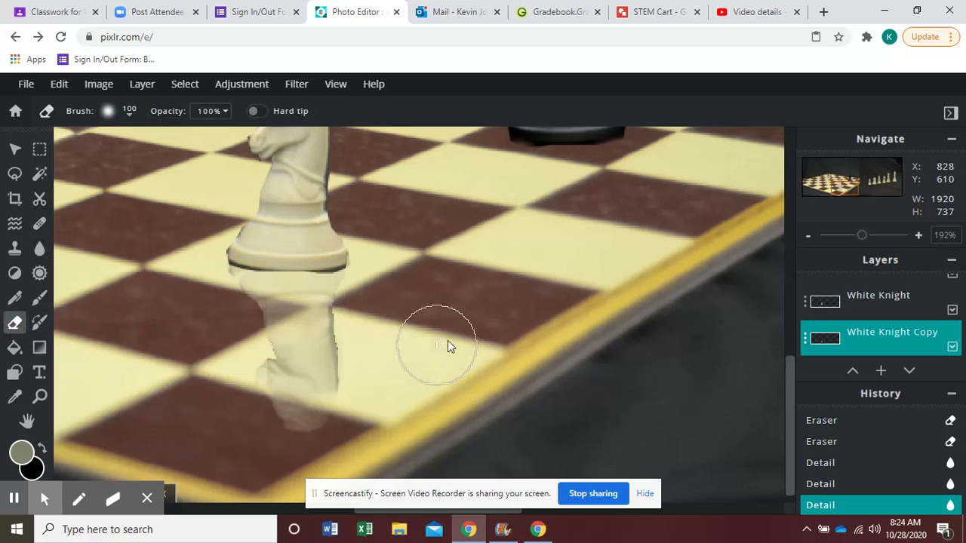
{"action": "left_click", "coordinate": [371, 345]}
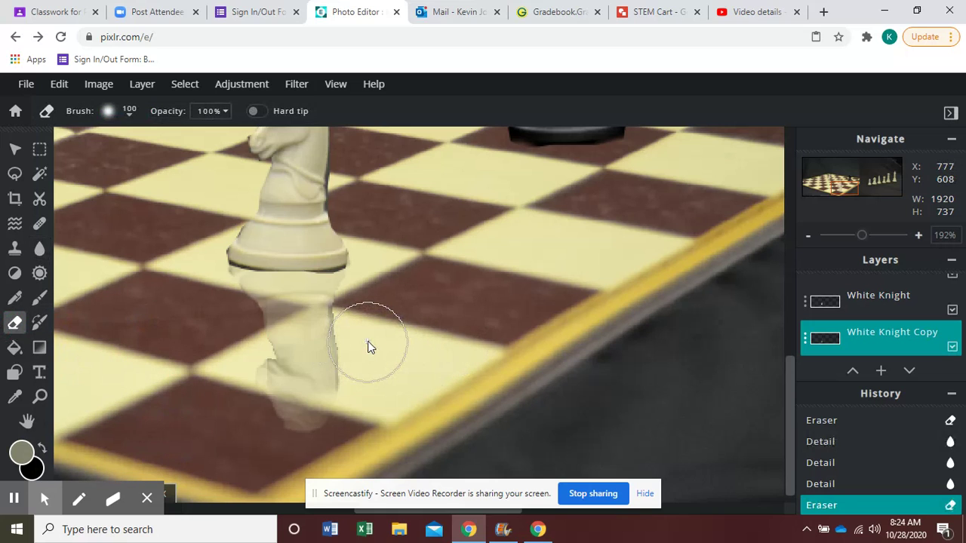
{"action": "left_click", "coordinate": [368, 343]}
{"action": "left_click", "coordinate": [370, 356]}
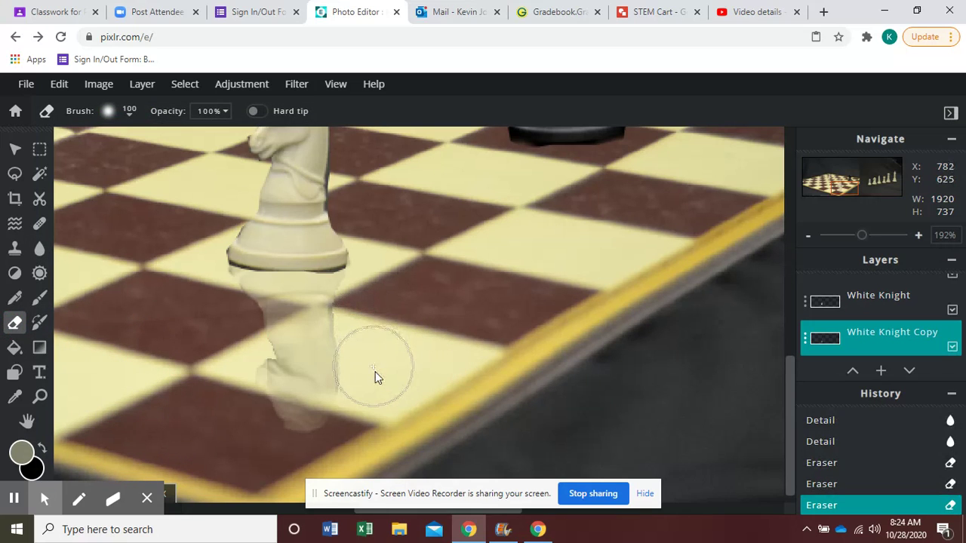
{"action": "left_click", "coordinate": [377, 377]}
{"action": "left_click", "coordinate": [362, 325]}
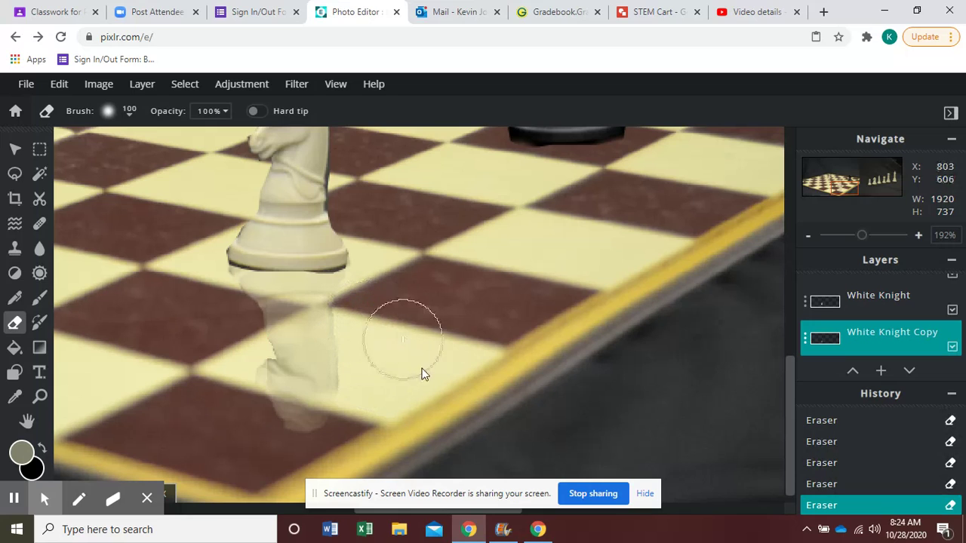
Fit the whole image on screen with View > Fit screen
{"action": "left_click", "coordinate": [330, 86]}
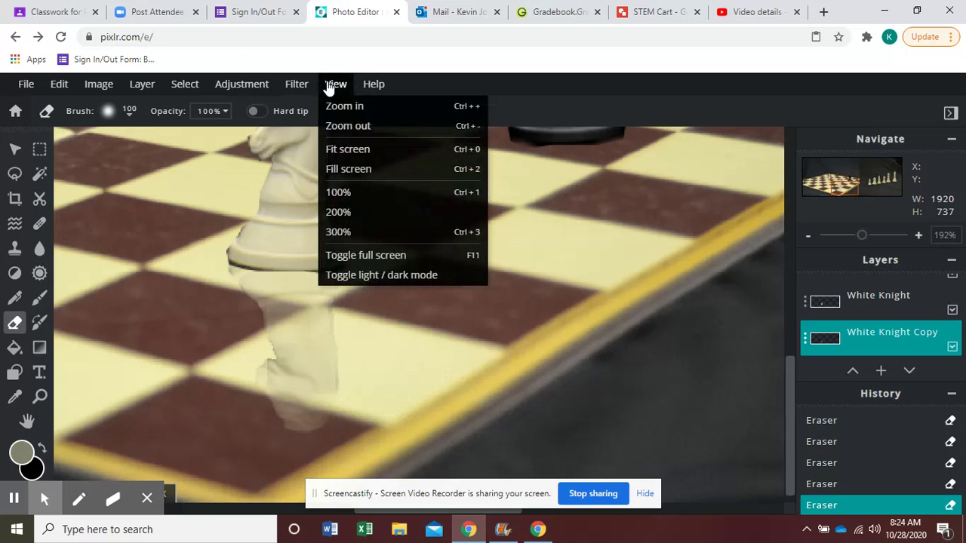
{"action": "left_click", "coordinate": [353, 154]}
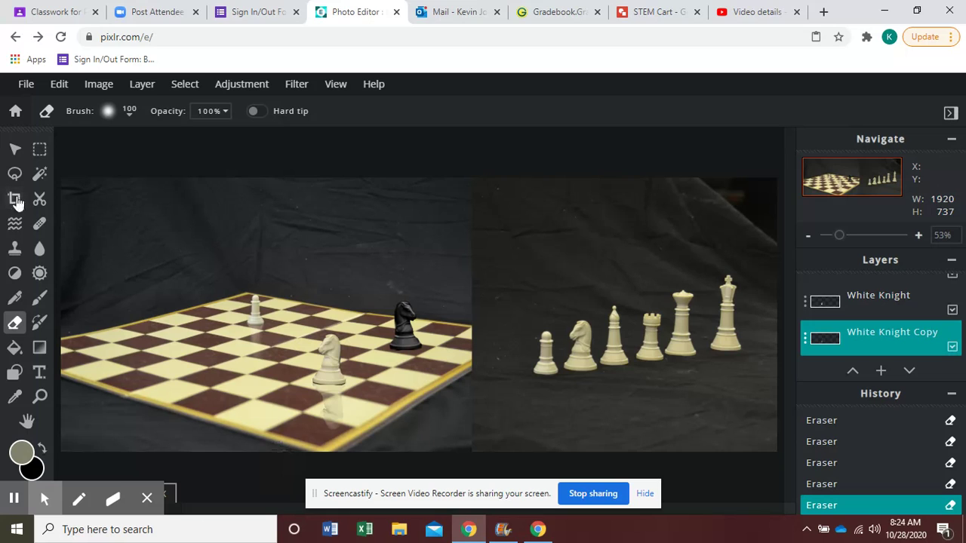
{"action": "left_click", "coordinate": [16, 148]}
Select the Black Knight Copy layer and duplicate it
{"action": "left_click", "coordinate": [413, 328]}
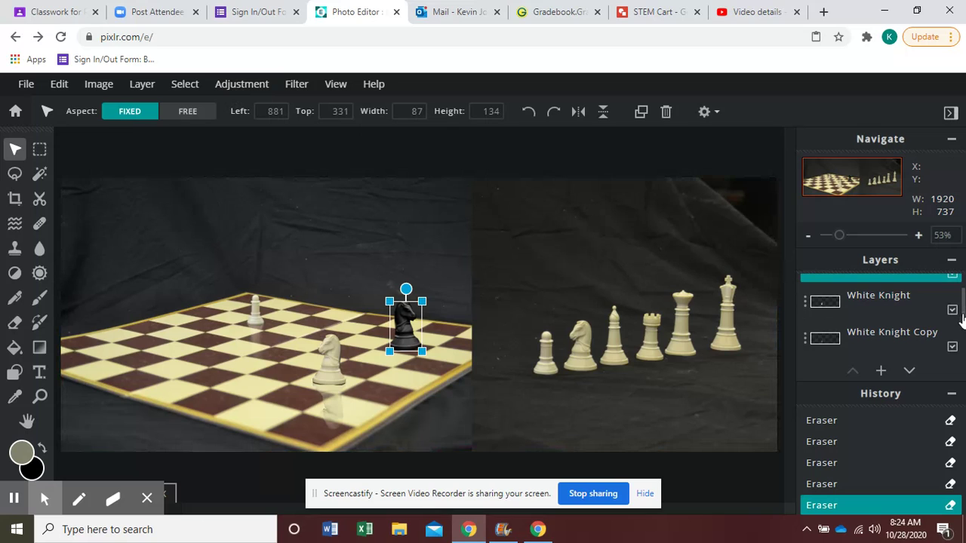
{"action": "left_click_drag", "start_coordinate": [962, 316], "coordinate": [955, 298]}
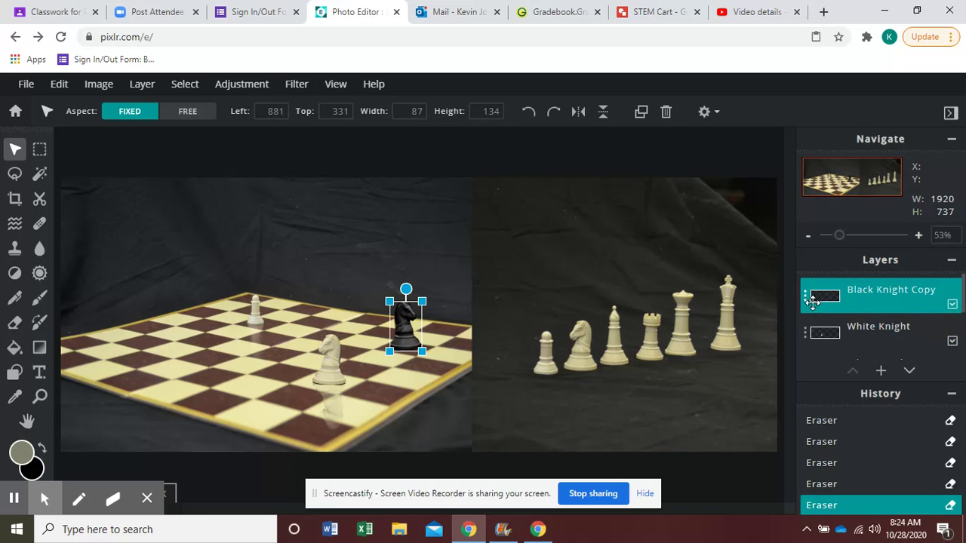
{"action": "left_click", "coordinate": [805, 303]}
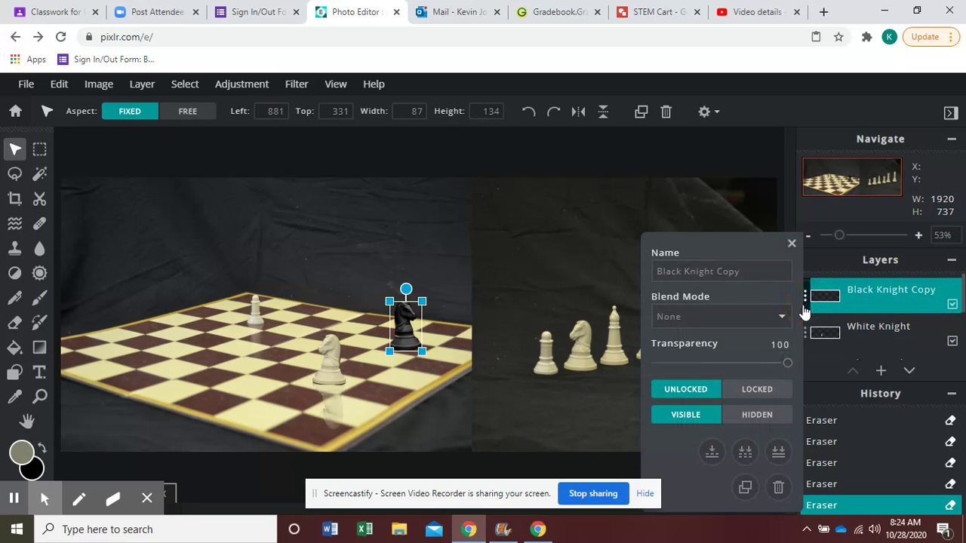
{"action": "left_click", "coordinate": [745, 489]}
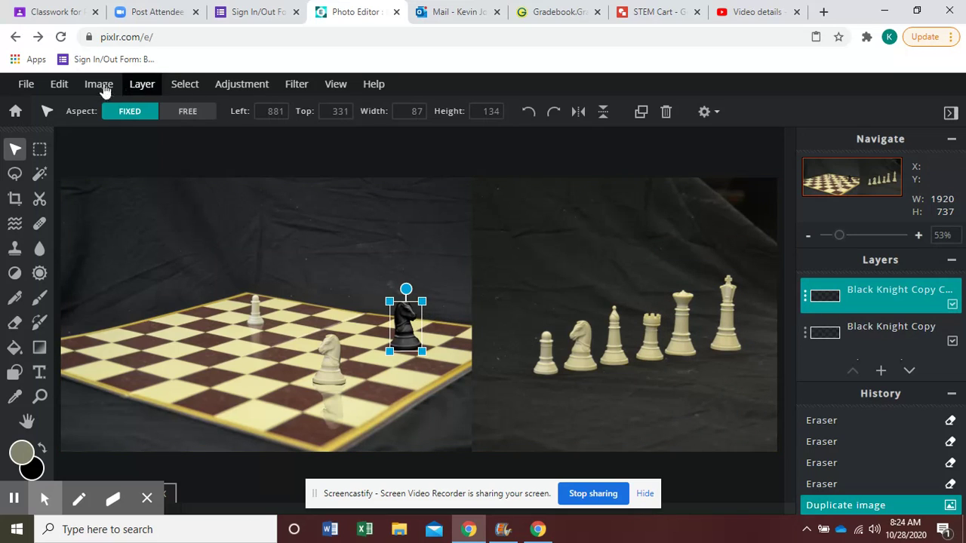
Flip the duplicate vertically, drag it under the black knight, and move its layer below Black Knight Copy
{"action": "left_click", "coordinate": [62, 89]}
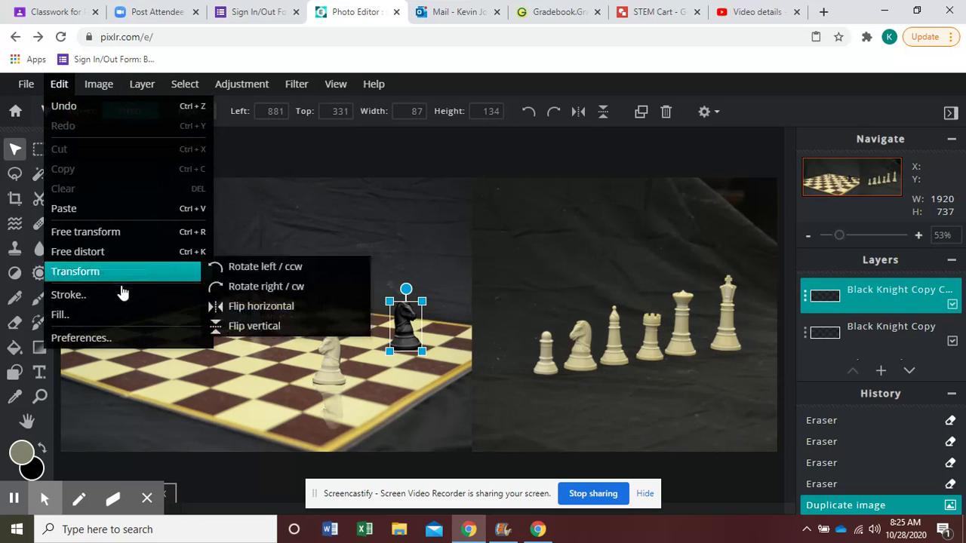
{"action": "left_click", "coordinate": [248, 328]}
{"action": "left_click_drag", "start_coordinate": [402, 325], "coordinate": [403, 366]}
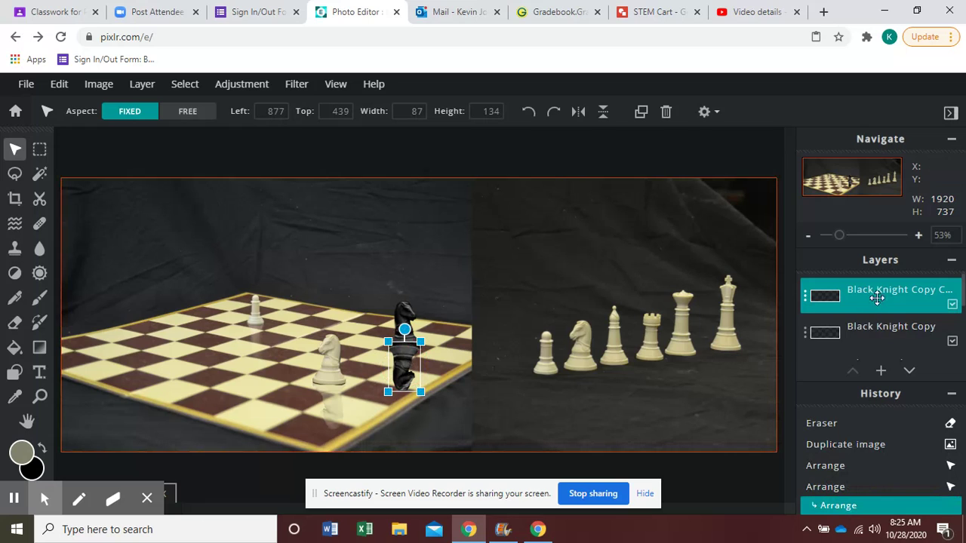
{"action": "left_click_drag", "start_coordinate": [877, 295], "coordinate": [881, 345]}
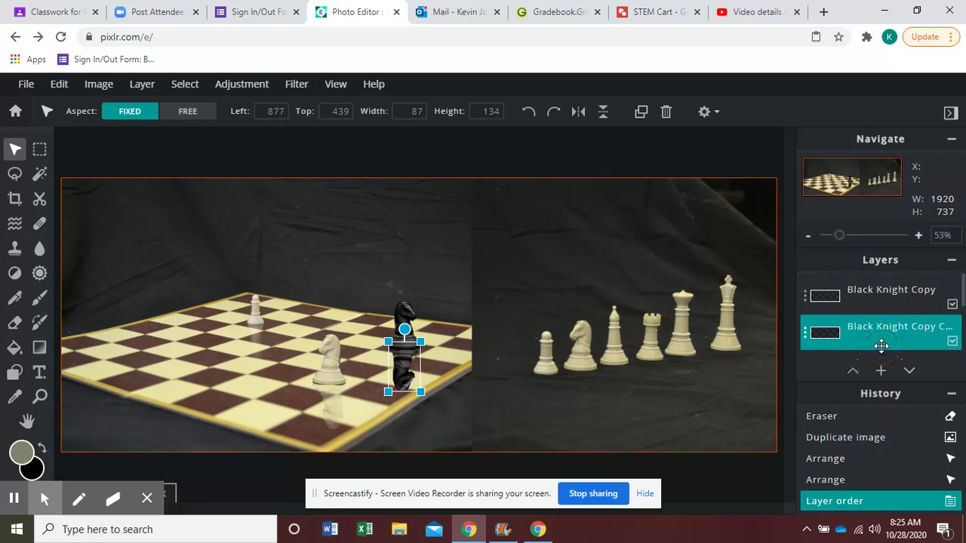
{"action": "left_click", "coordinate": [805, 336]}
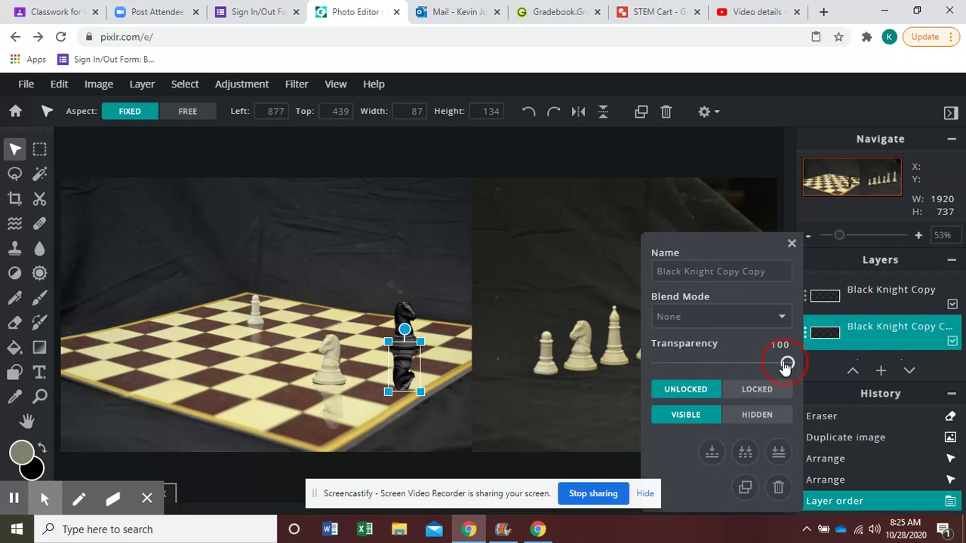
Set Black Knight Copy Copy's transparency to 18 and close its layer settings
{"action": "left_click_drag", "start_coordinate": [785, 365], "coordinate": [683, 381]}
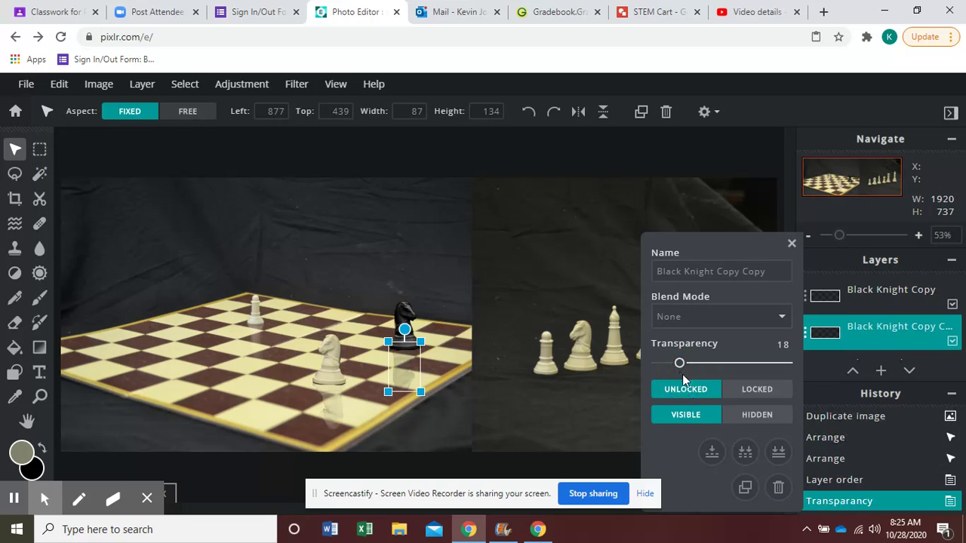
{"action": "left_click", "coordinate": [790, 244]}
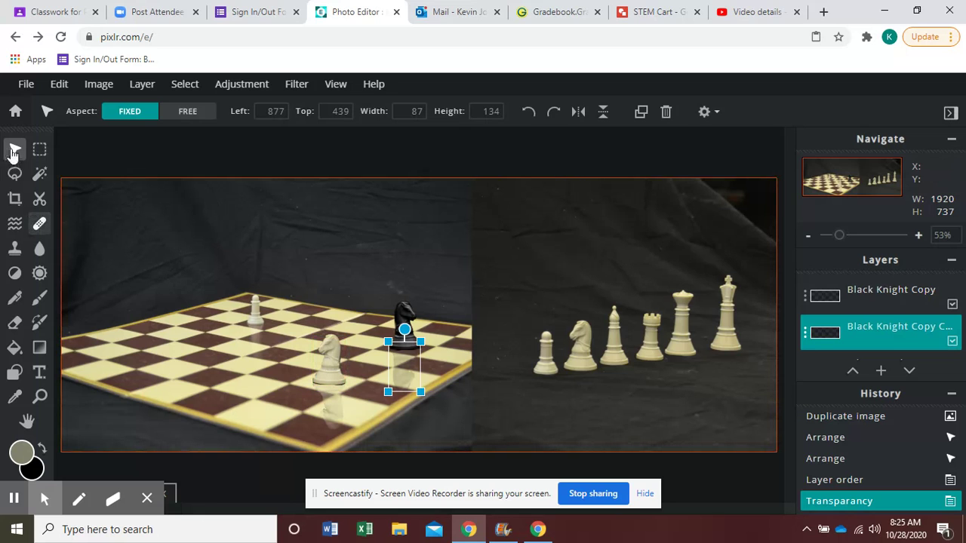
{"action": "left_click", "coordinate": [39, 397]}
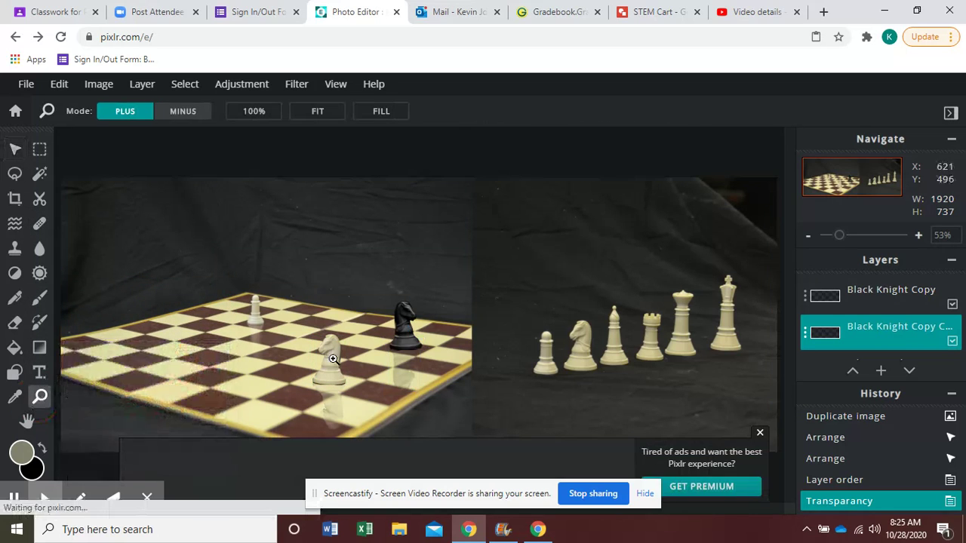
Zoom in on the black knight's reflection
{"action": "left_click", "coordinate": [424, 381]}
{"action": "left_click", "coordinate": [406, 420]}
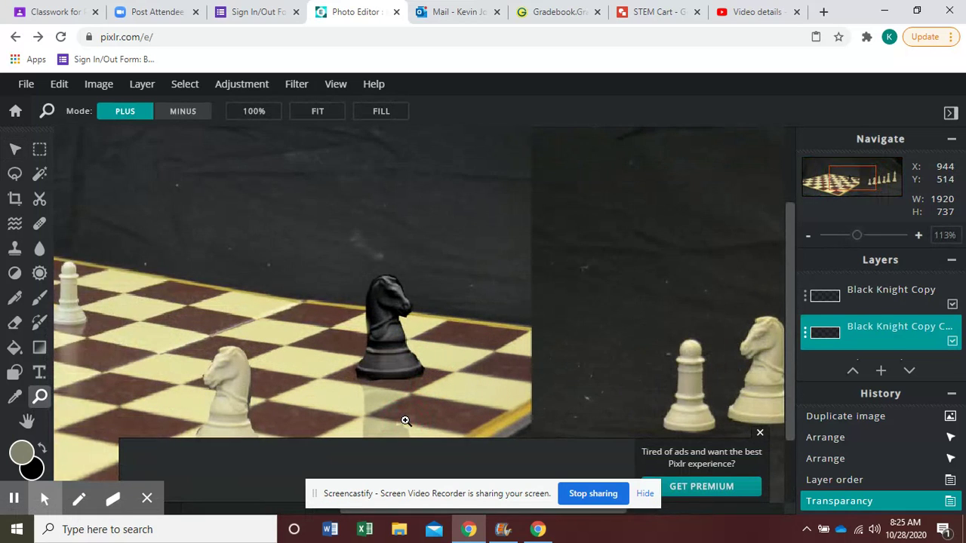
{"action": "left_click", "coordinate": [787, 321]}
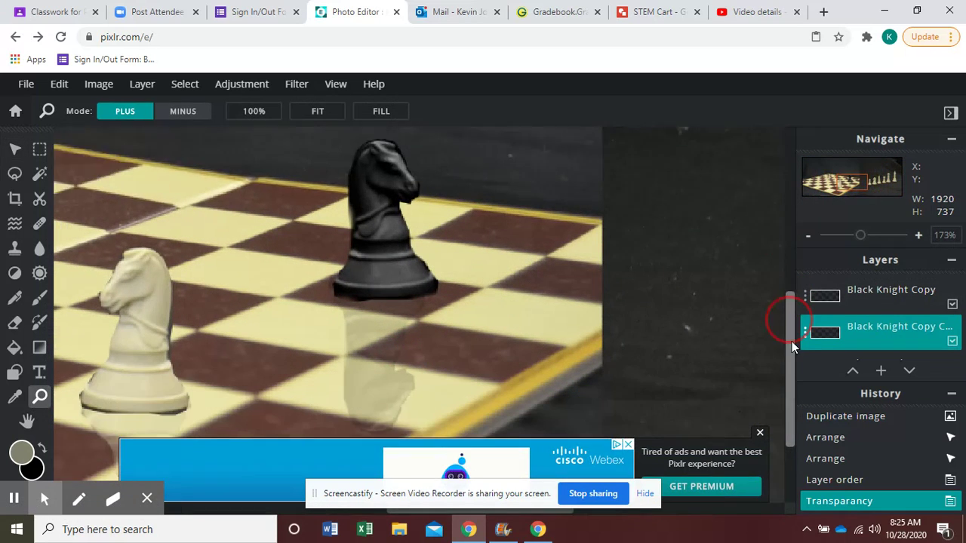
{"action": "scroll", "coordinate": [791, 345], "scroll_direction": "down", "scroll_amount": 2}
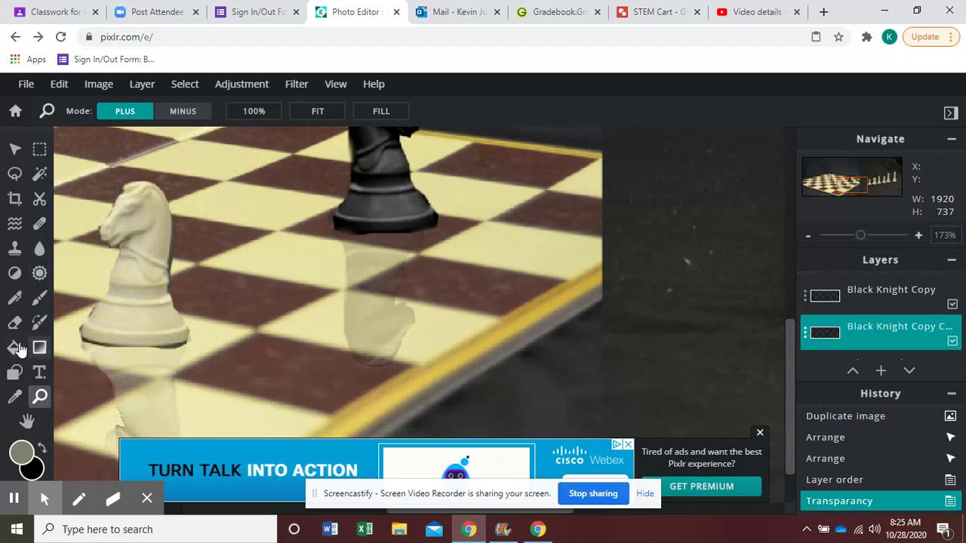
Erase the tip and lower part of the black knight's reflection with the Eraser
{"action": "left_click", "coordinate": [14, 323]}
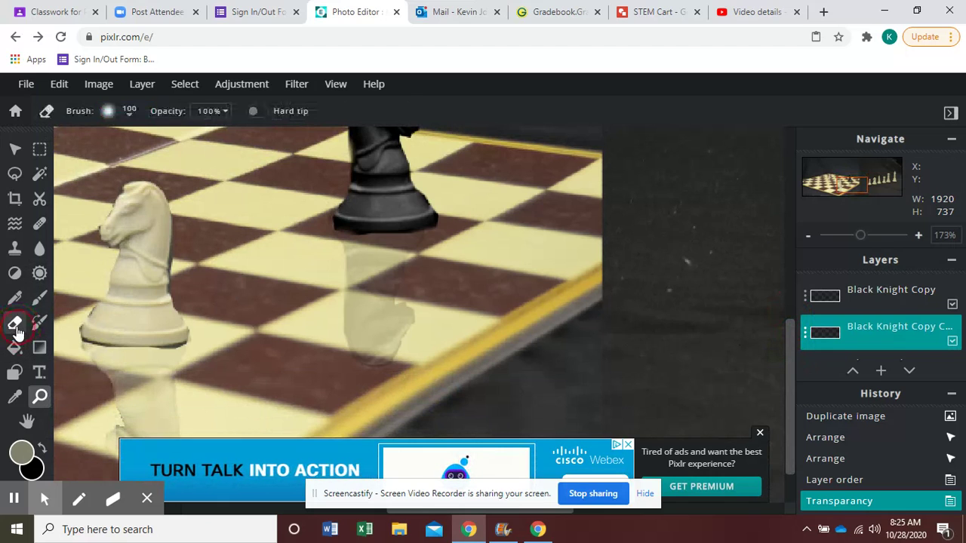
{"action": "left_click", "coordinate": [434, 356]}
{"action": "left_click", "coordinate": [428, 356]}
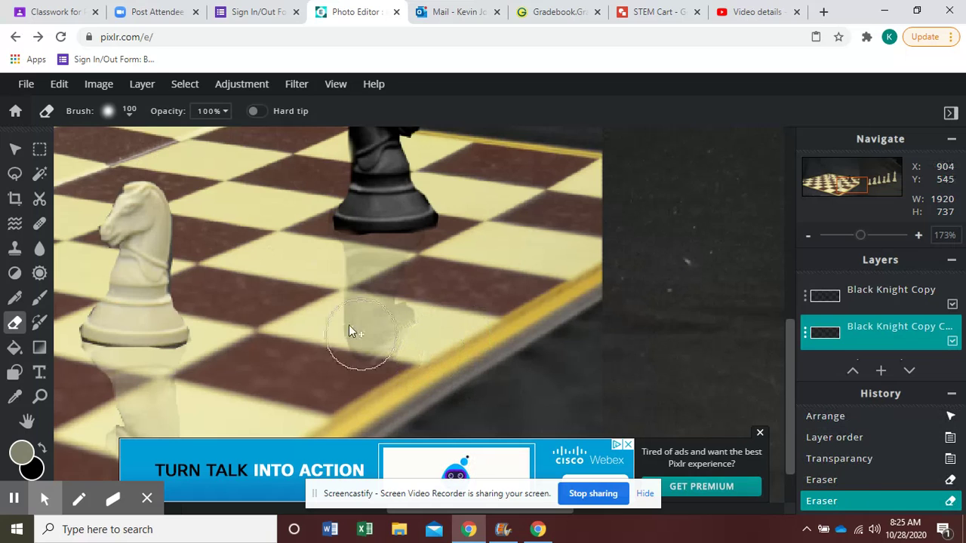
{"action": "left_click", "coordinate": [322, 293]}
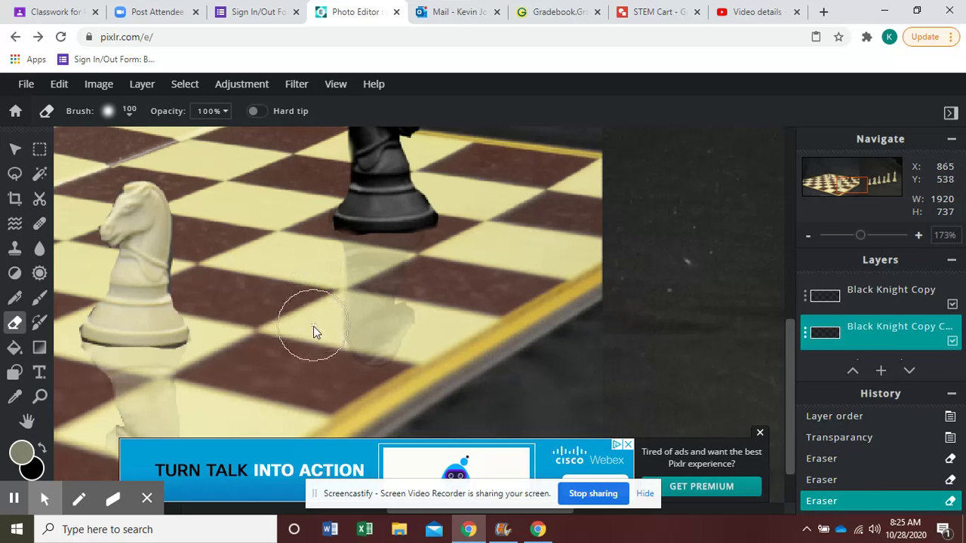
{"action": "left_click", "coordinate": [313, 329]}
{"action": "left_click", "coordinate": [323, 347]}
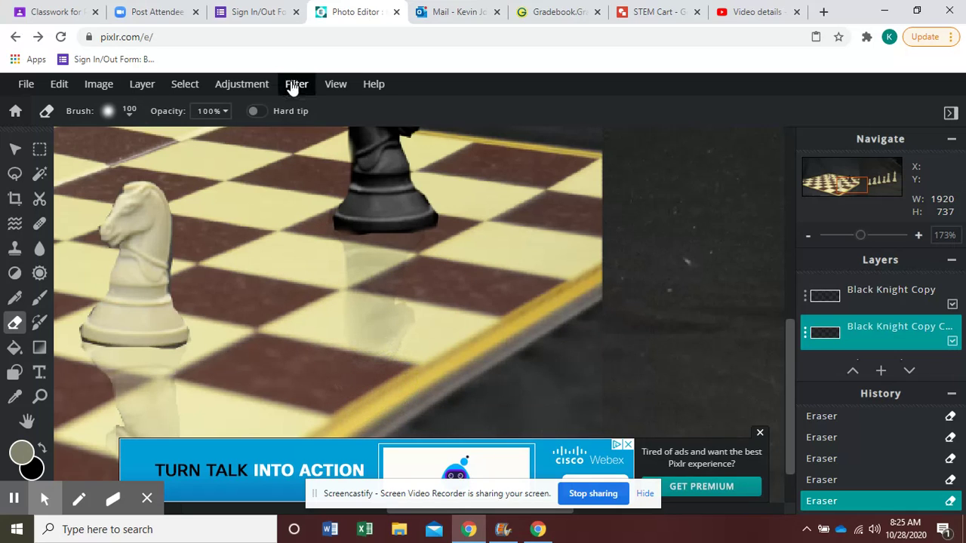
Fit the whole image back on screen and dismiss the advertisement
{"action": "left_click", "coordinate": [335, 84]}
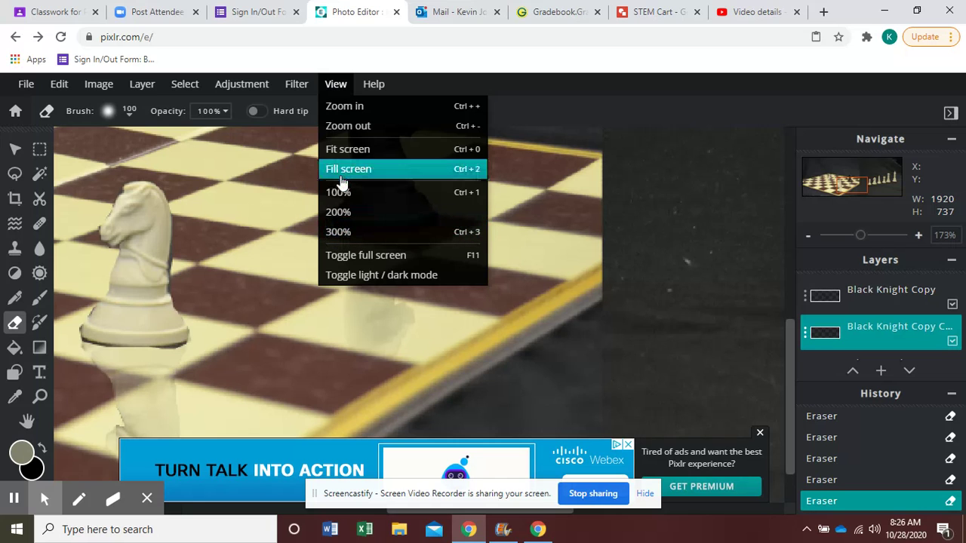
{"action": "left_click", "coordinate": [339, 152]}
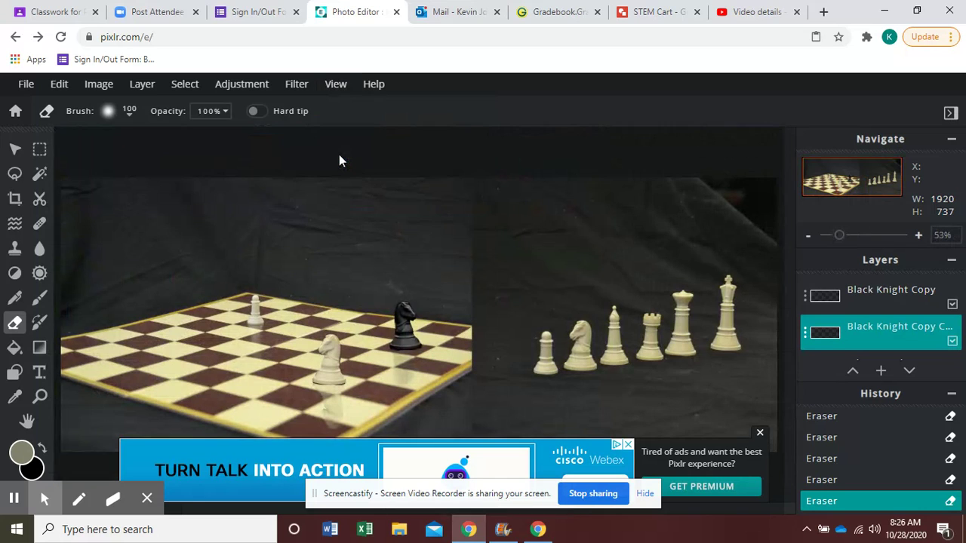
{"action": "left_click", "coordinate": [759, 433]}
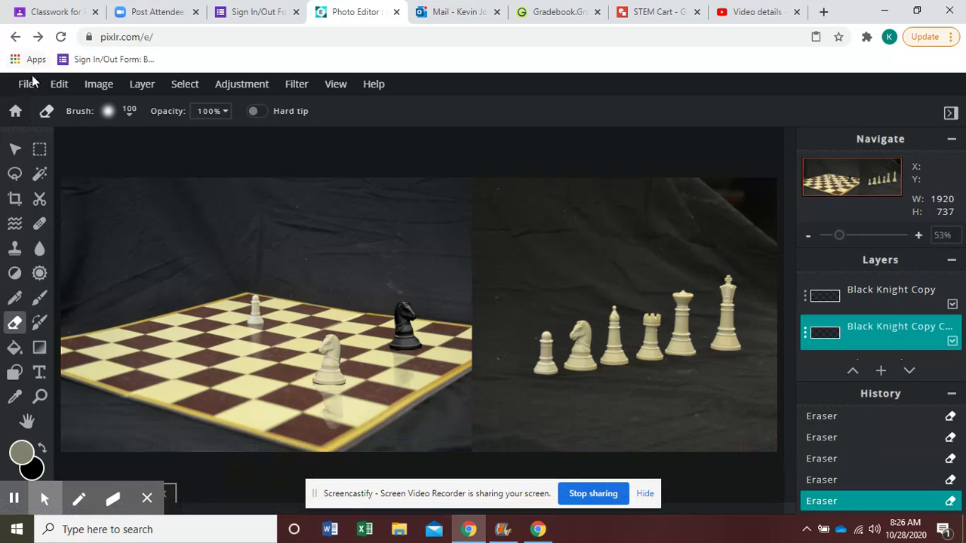
Open the Save dialog for Chess Sample 3, trying PXD before settling on JPG
{"action": "left_click", "coordinate": [29, 85]}
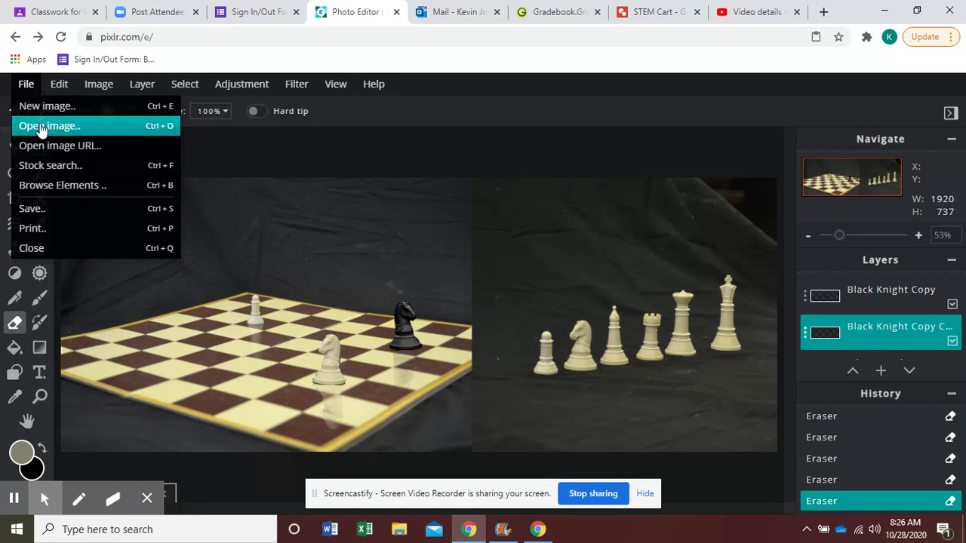
{"action": "left_click", "coordinate": [47, 209]}
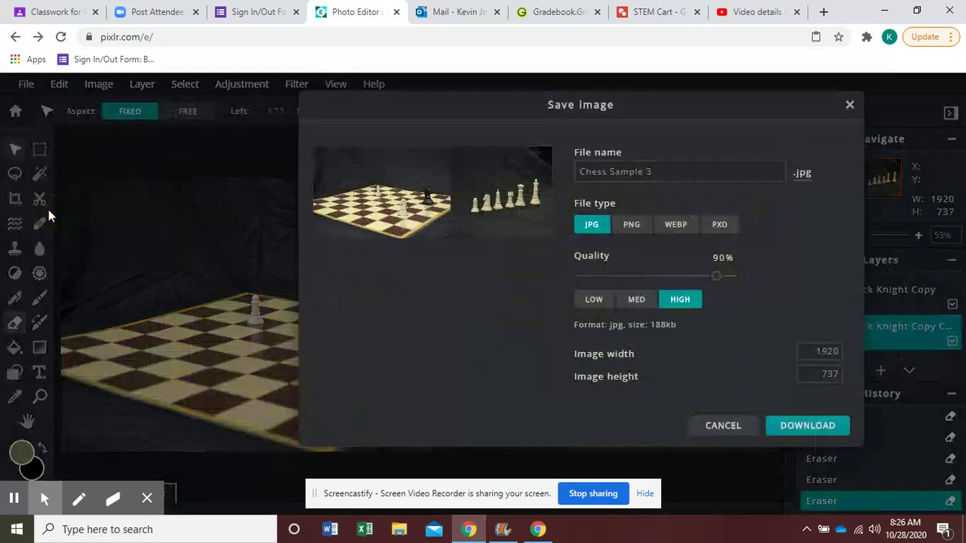
{"action": "left_click", "coordinate": [715, 233]}
{"action": "left_click", "coordinate": [620, 173]}
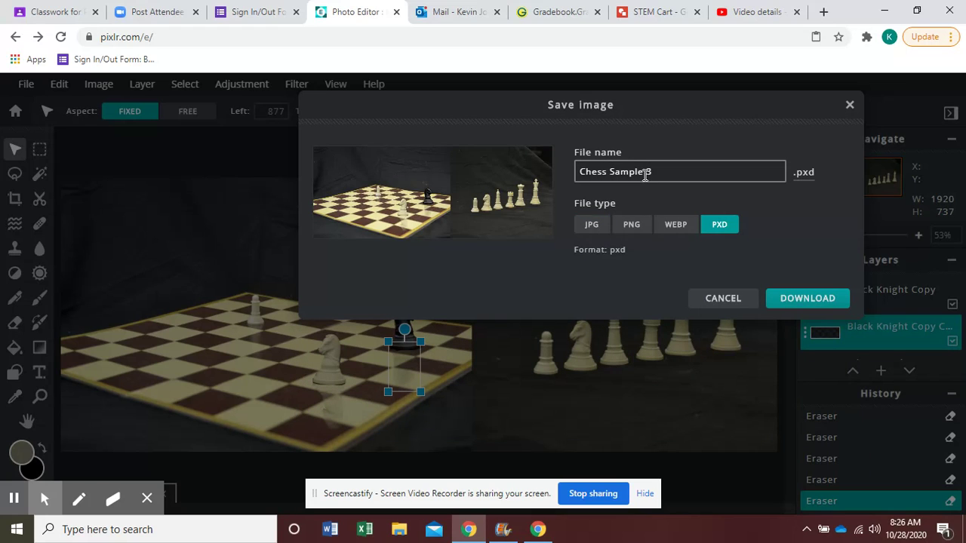
{"action": "left_click", "coordinate": [664, 245]}
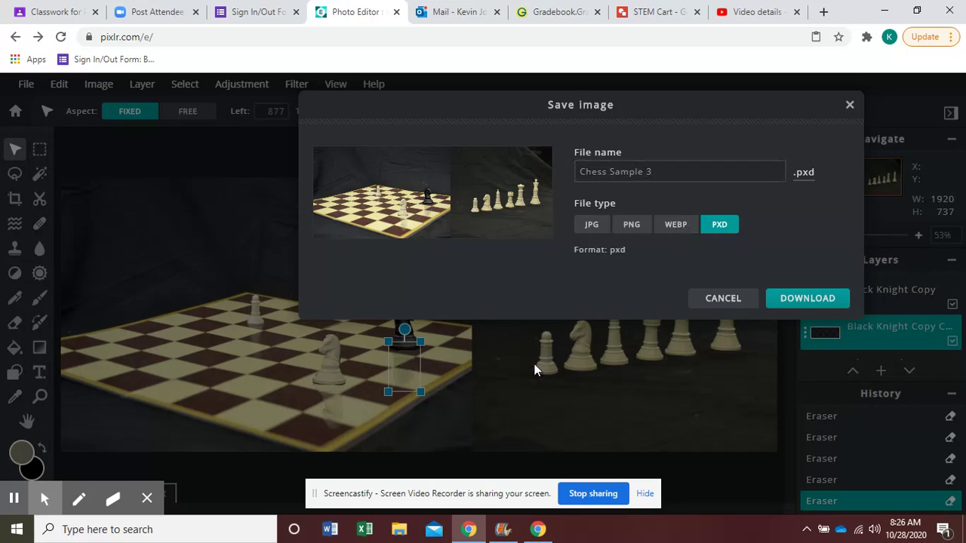
{"action": "left_click", "coordinate": [580, 225]}
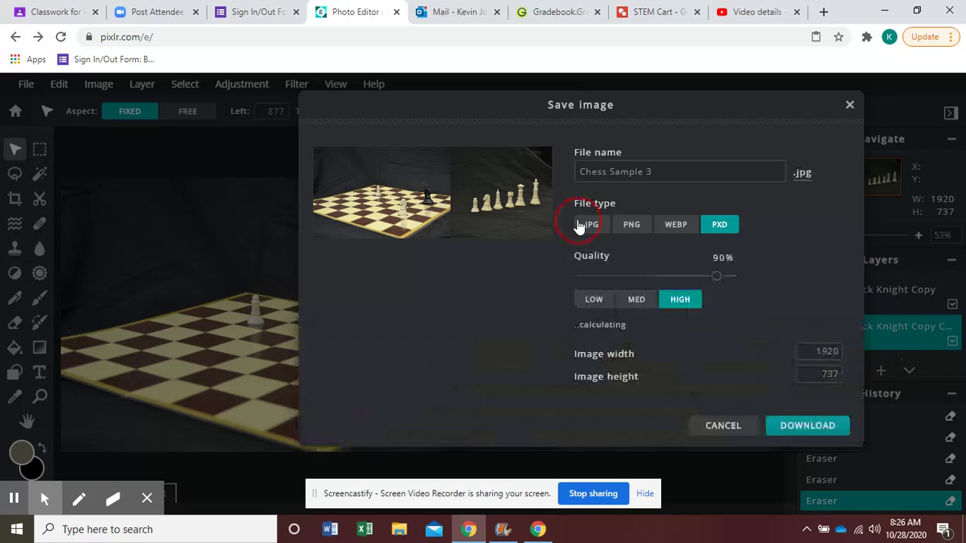